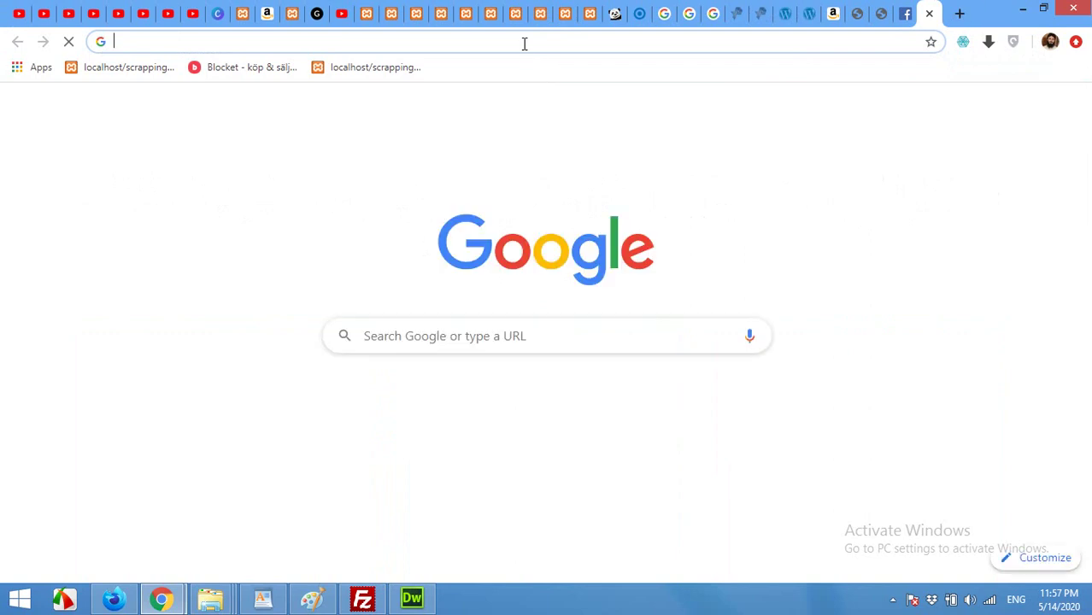
Search Google for "embed facebook page" and open the Page Plugin documentation on Facebook for Developers
{"action": "type", "text": "google."}
{"action": "key", "text": "Return"}
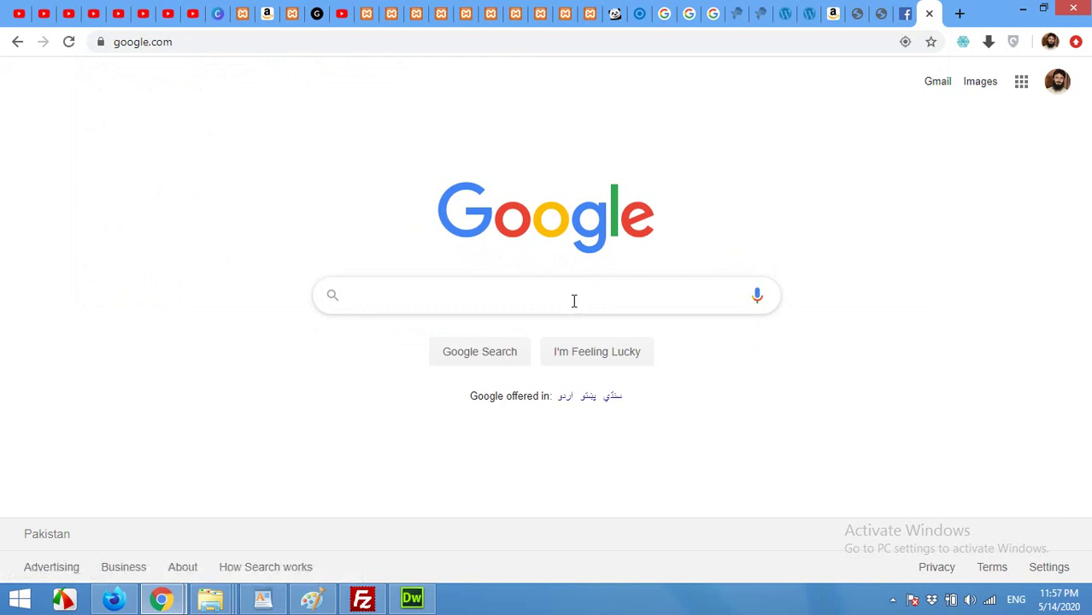
{"action": "type", "text": "embed "}
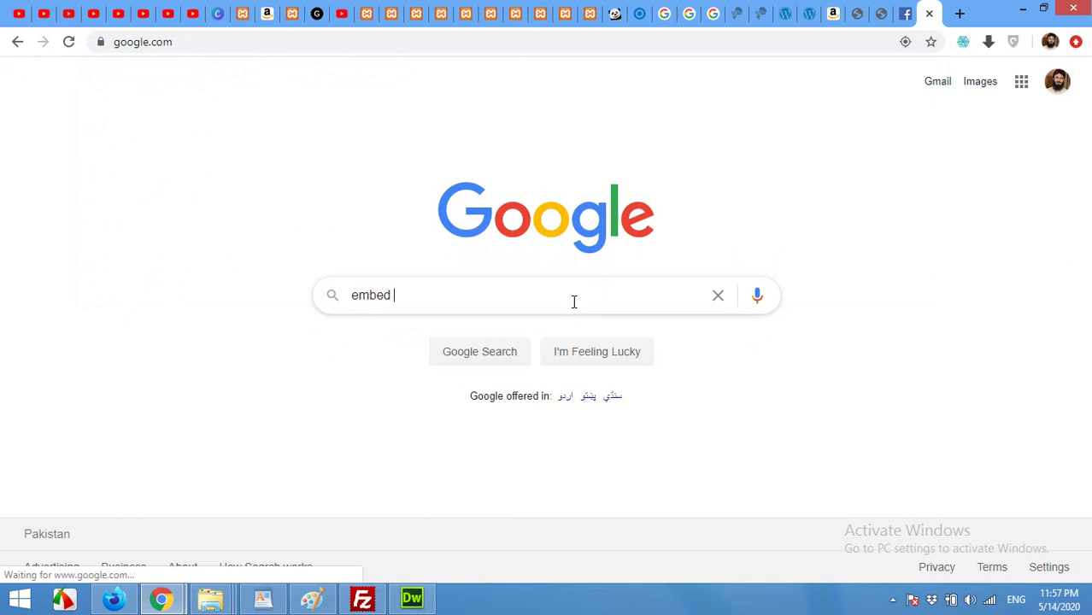
{"action": "type", "text": "facebook page"}
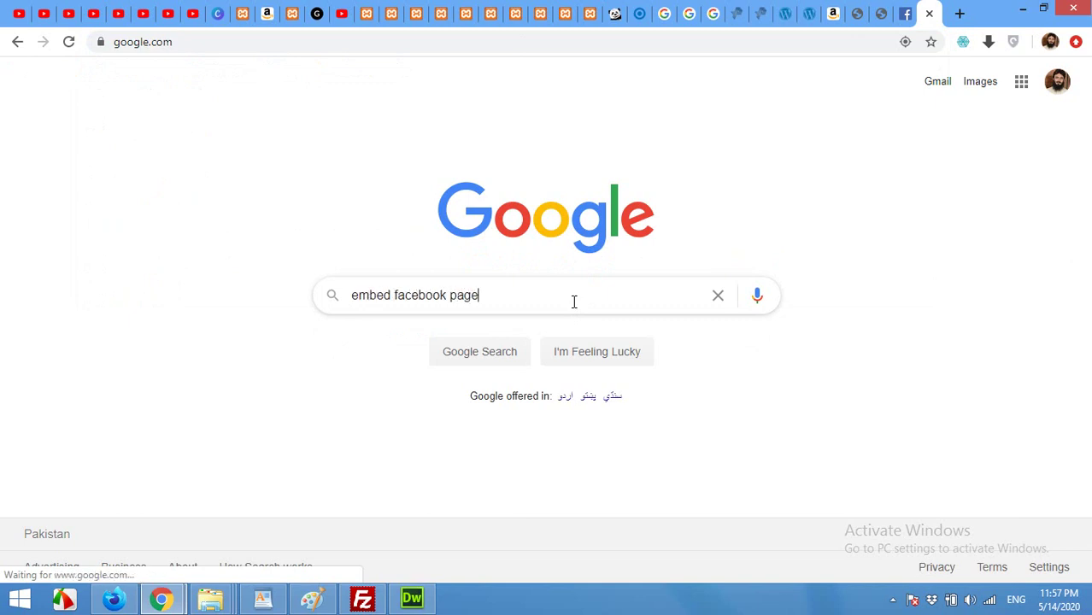
{"action": "key", "text": "Return"}
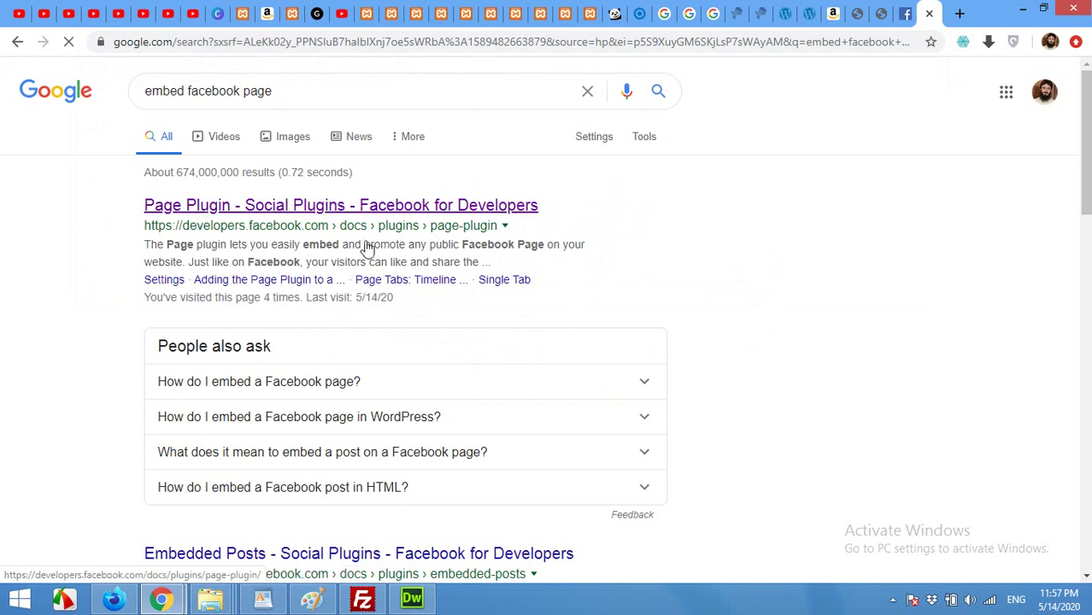
{"action": "left_click", "coordinate": [329, 210]}
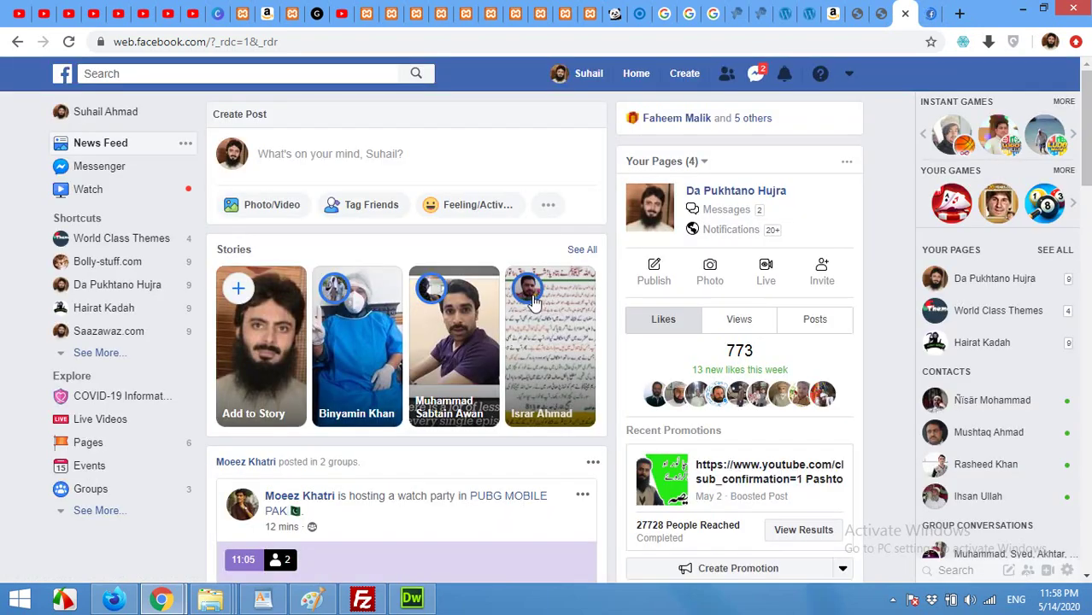
Open the World Class Themes page on Facebook and copy its web address
{"action": "left_click", "coordinate": [851, 77]}
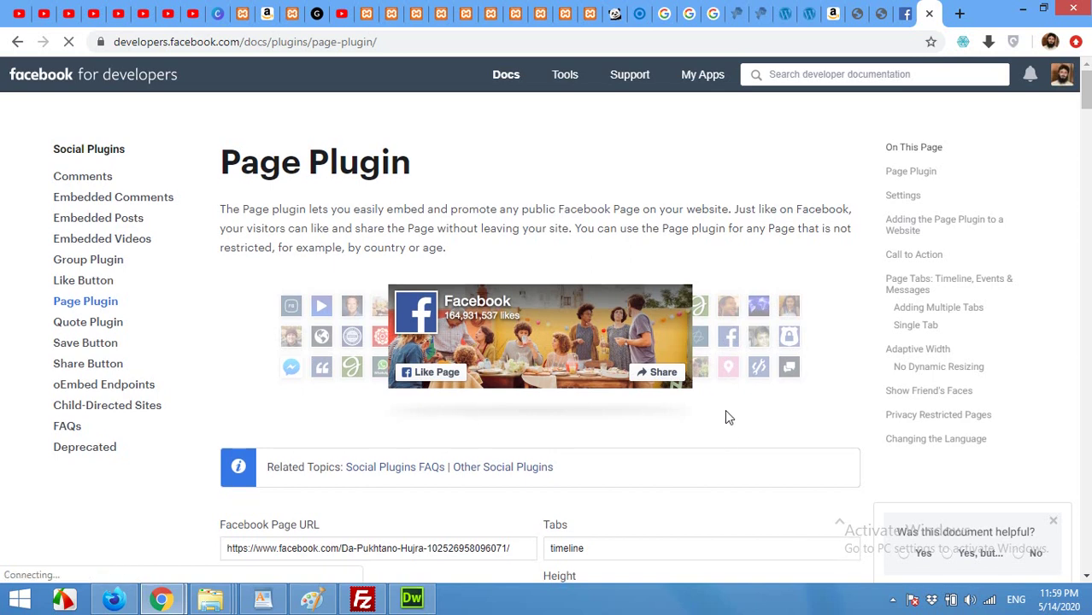
{"action": "scroll", "coordinate": [724, 417], "scroll_direction": "down", "scroll_amount": 2}
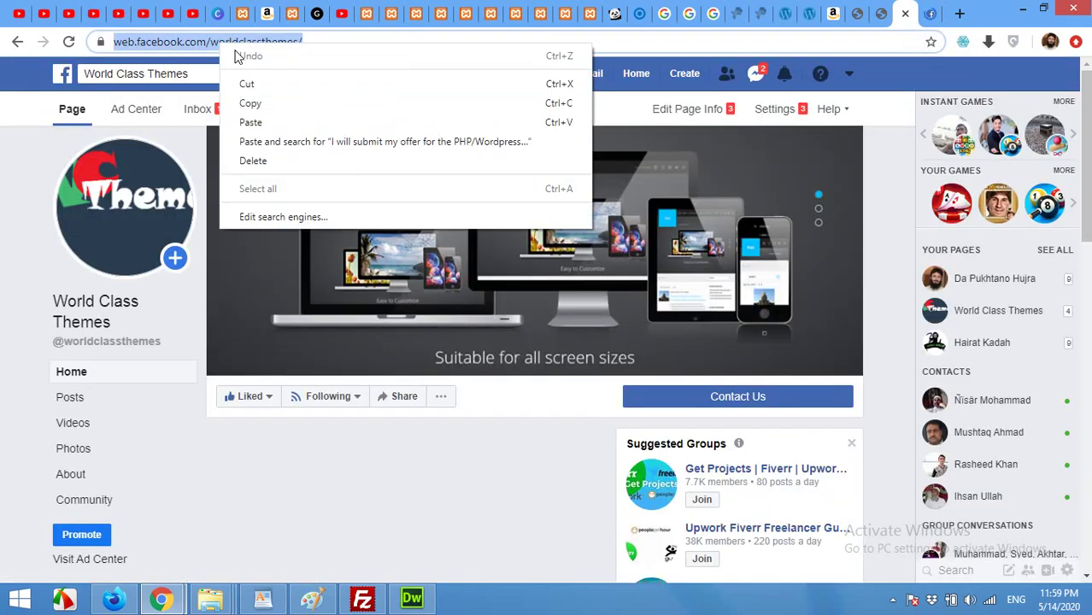
{"action": "left_click", "coordinate": [246, 97]}
{"action": "key", "text": "ctrl+t"}
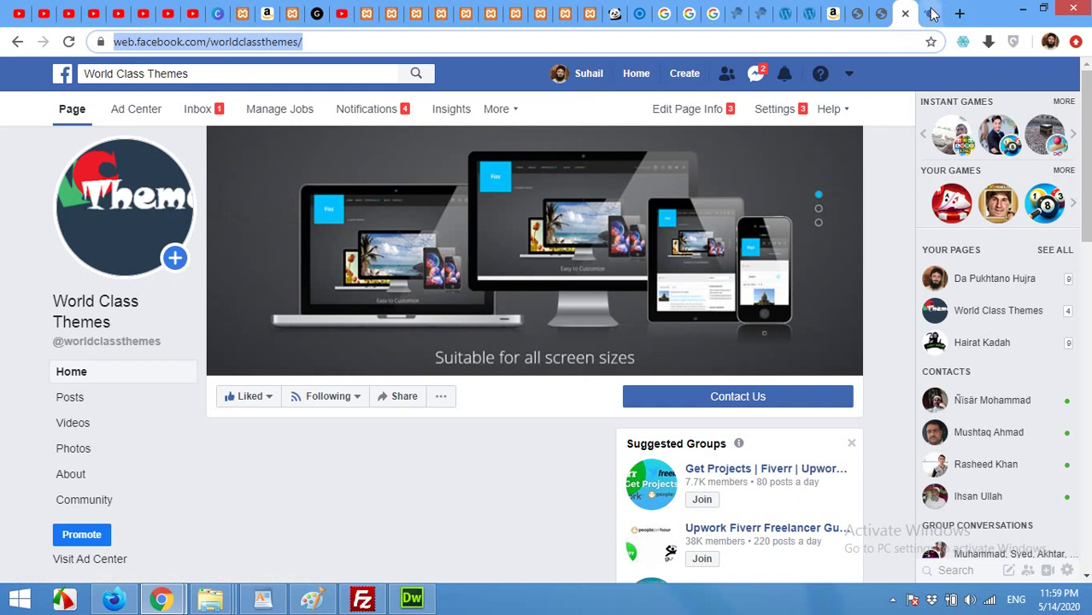
{"action": "type", "text": "dev"}
{"action": "key", "text": "Return"}
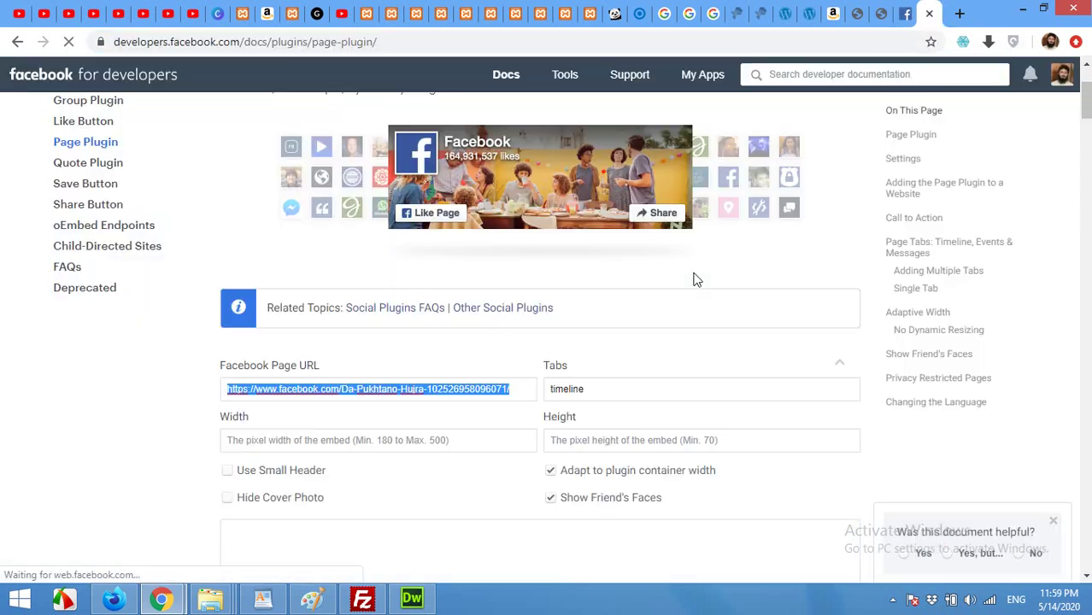
{"action": "left_click_drag", "start_coordinate": [513, 390], "coordinate": [339, 390]}
{"action": "left_click_drag", "start_coordinate": [216, 395], "coordinate": [227, 393]}
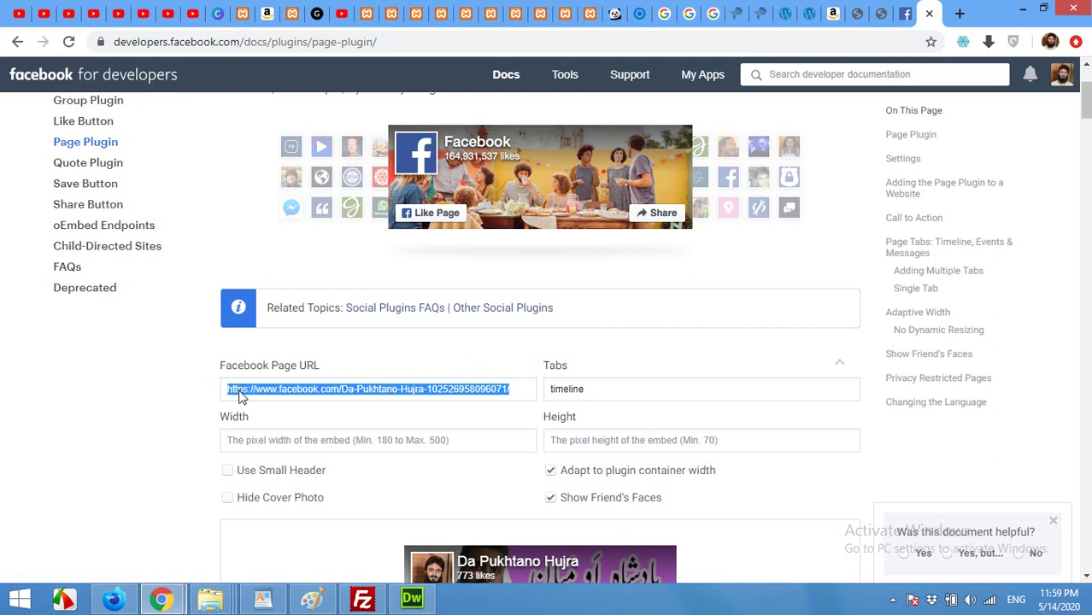
{"action": "right_click", "coordinate": [242, 396]}
{"action": "left_click", "coordinate": [291, 201]}
{"action": "key", "text": "ctrl+v"}
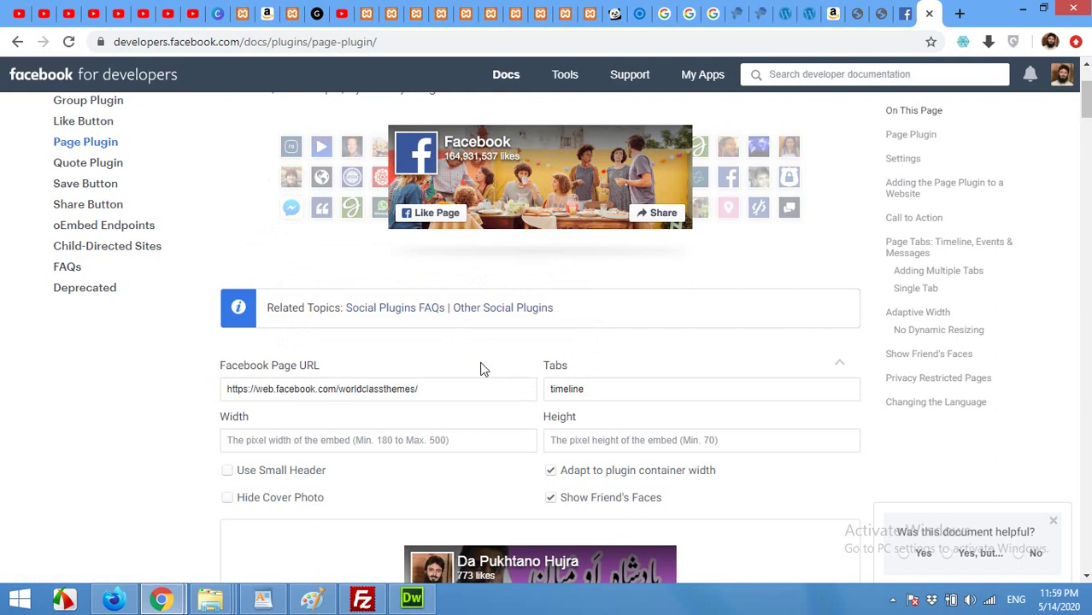
Extend the plugin's Tabs value to "timeline, event"
{"action": "left_click", "coordinate": [589, 392]}
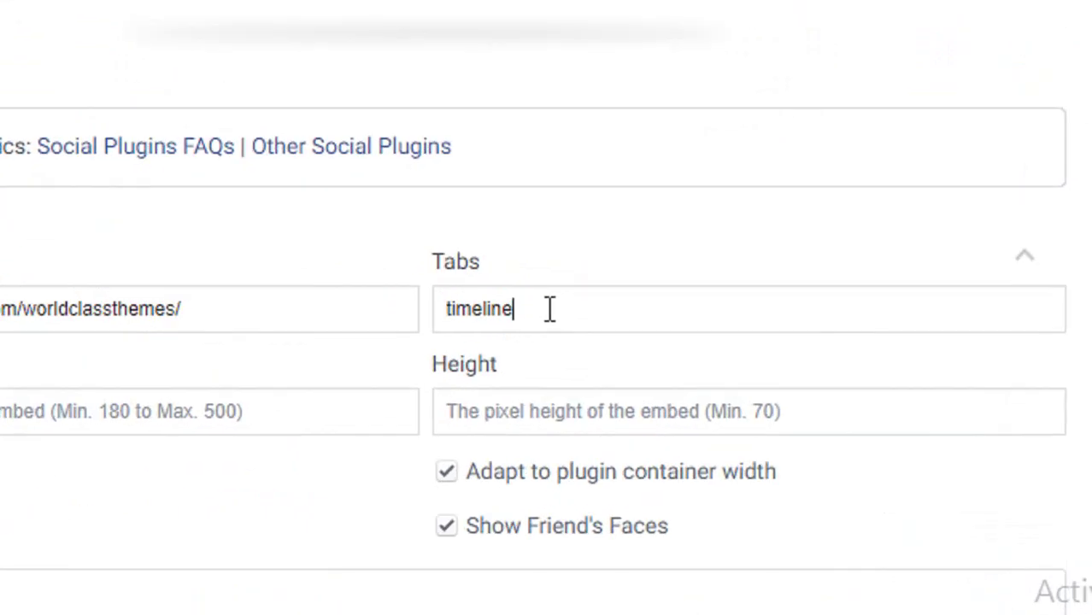
{"action": "type", "text": ", event"}
{"action": "scroll", "coordinate": [502, 345], "scroll_direction": "down", "scroll_amount": 3}
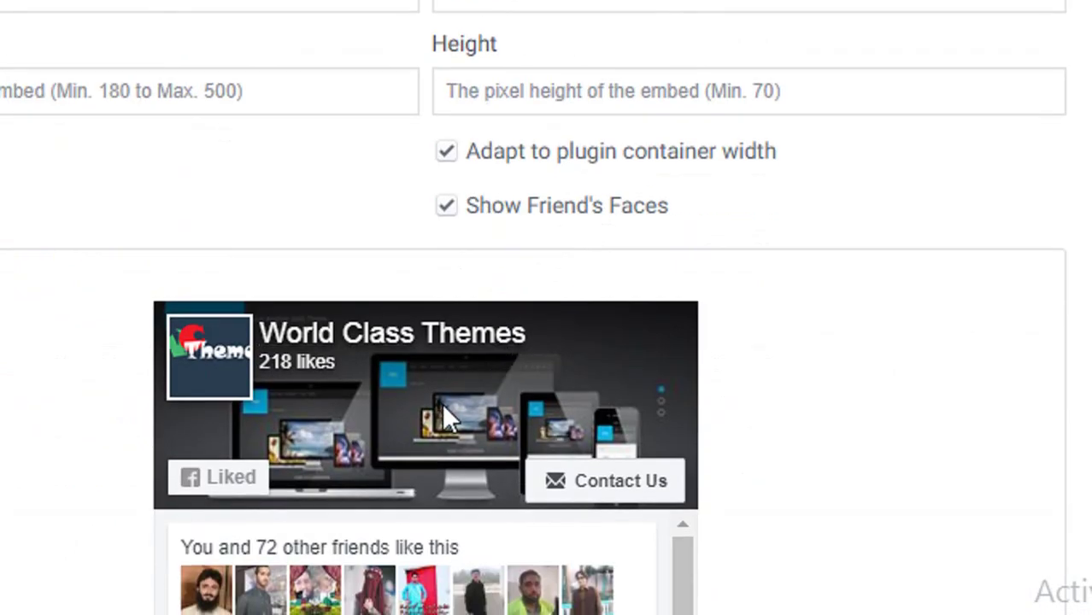
Examine the World Class Themes plugin preview, including its header, friends' faces and timeline posts
{"action": "scroll", "coordinate": [441, 403], "scroll_direction": "down", "scroll_amount": 2}
{"action": "scroll", "coordinate": [526, 154], "scroll_direction": "up", "scroll_amount": 1}
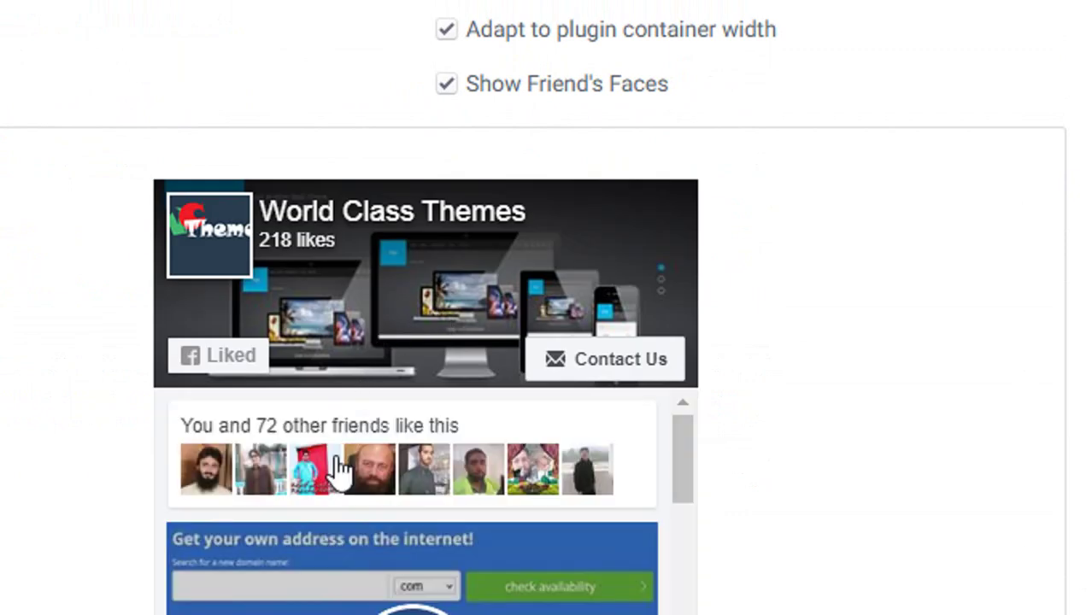
{"action": "scroll", "coordinate": [328, 474], "scroll_direction": "down", "scroll_amount": 1}
{"action": "scroll", "coordinate": [327, 480], "scroll_direction": "down", "scroll_amount": 2}
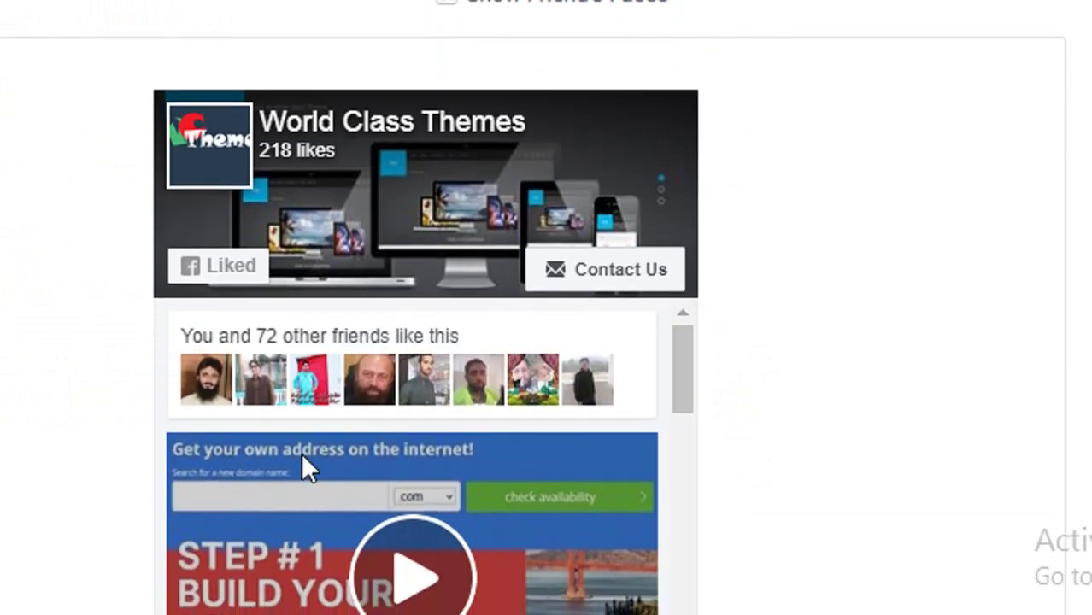
{"action": "scroll", "coordinate": [301, 452], "scroll_direction": "down", "scroll_amount": 2}
{"action": "scroll", "coordinate": [305, 419], "scroll_direction": "up", "scroll_amount": 2}
{"action": "scroll", "coordinate": [411, 432], "scroll_direction": "down", "scroll_amount": 5}
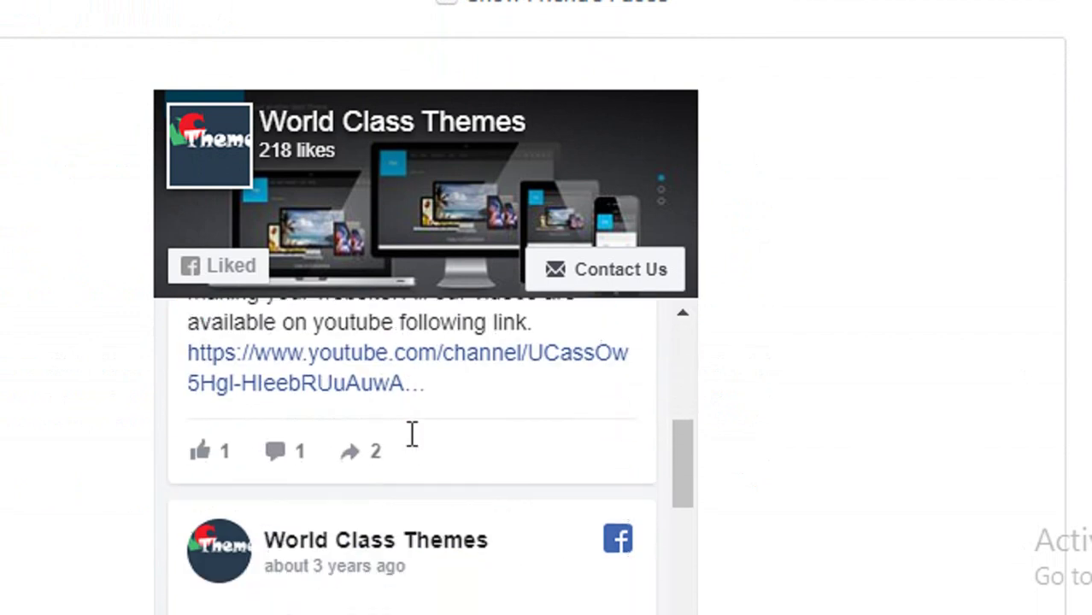
{"action": "scroll", "coordinate": [412, 436], "scroll_direction": "up", "scroll_amount": 5}
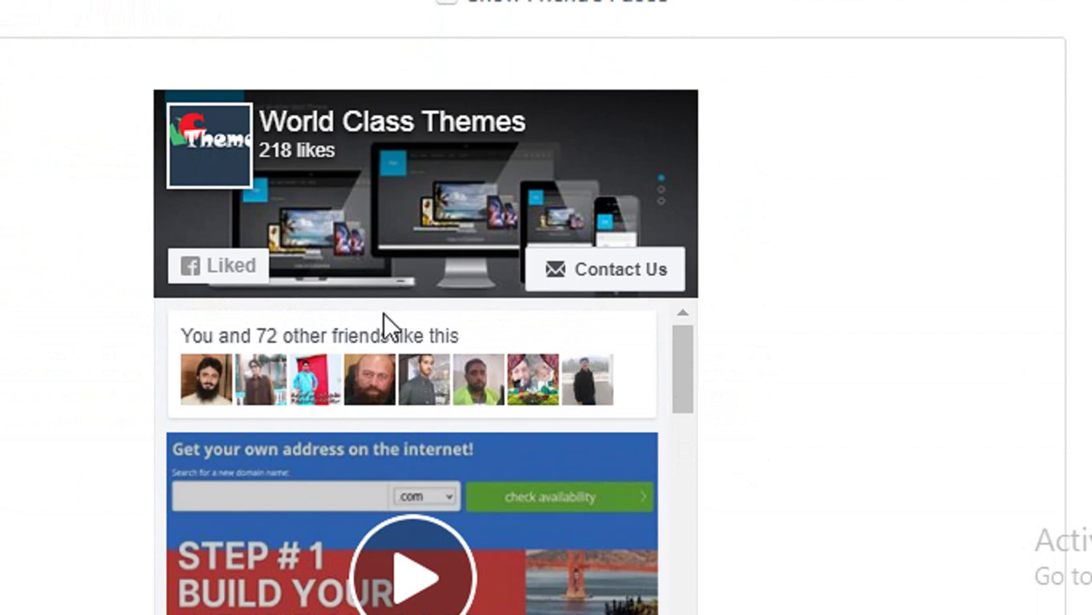
{"action": "scroll", "coordinate": [590, 154], "scroll_direction": "up", "scroll_amount": 5}
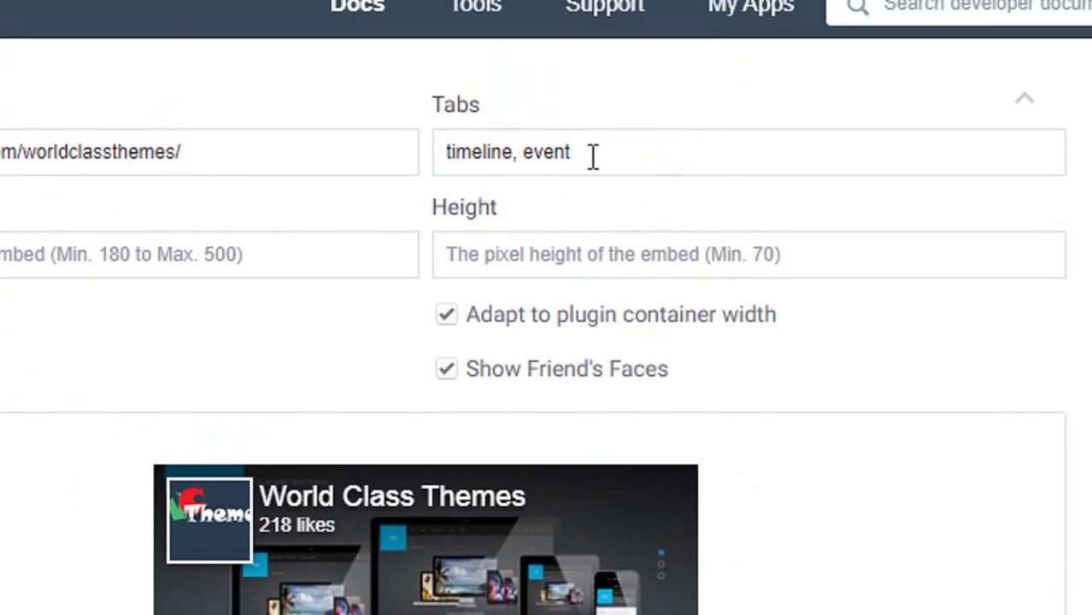
Correct the plugin's Tabs value to "timeline, events"
{"action": "left_click", "coordinate": [592, 156]}
{"action": "type", "text": "s"}
{"action": "scroll", "coordinate": [424, 505], "scroll_direction": "down", "scroll_amount": 5}
{"action": "scroll", "coordinate": [377, 521], "scroll_direction": "down", "scroll_amount": 2}
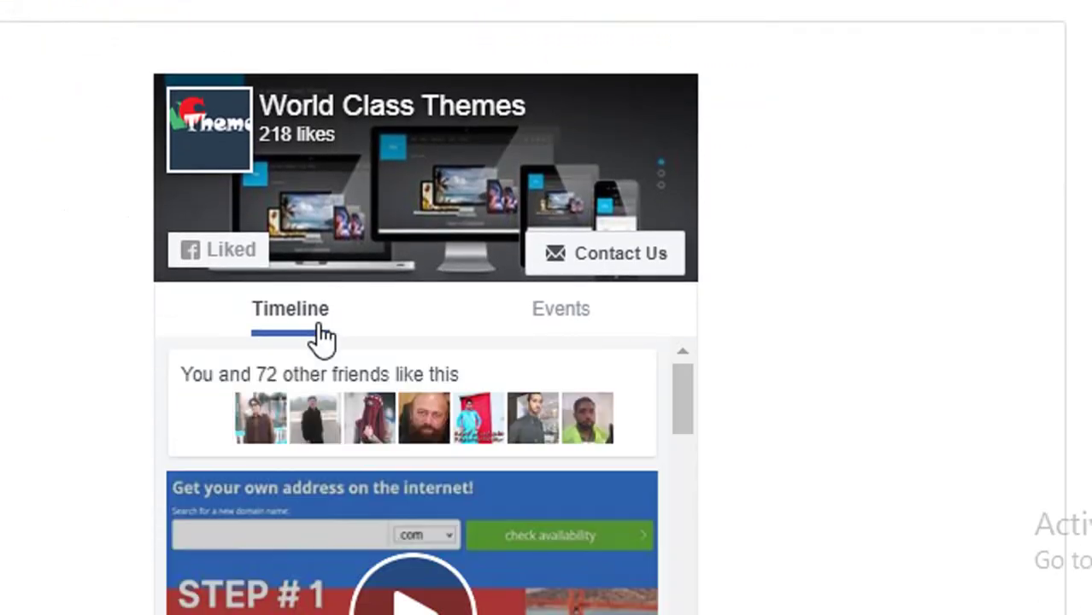
Try out the Events and Timeline tabs in the preview, and switch the Use Small Header option on and off again
{"action": "left_click", "coordinate": [556, 324]}
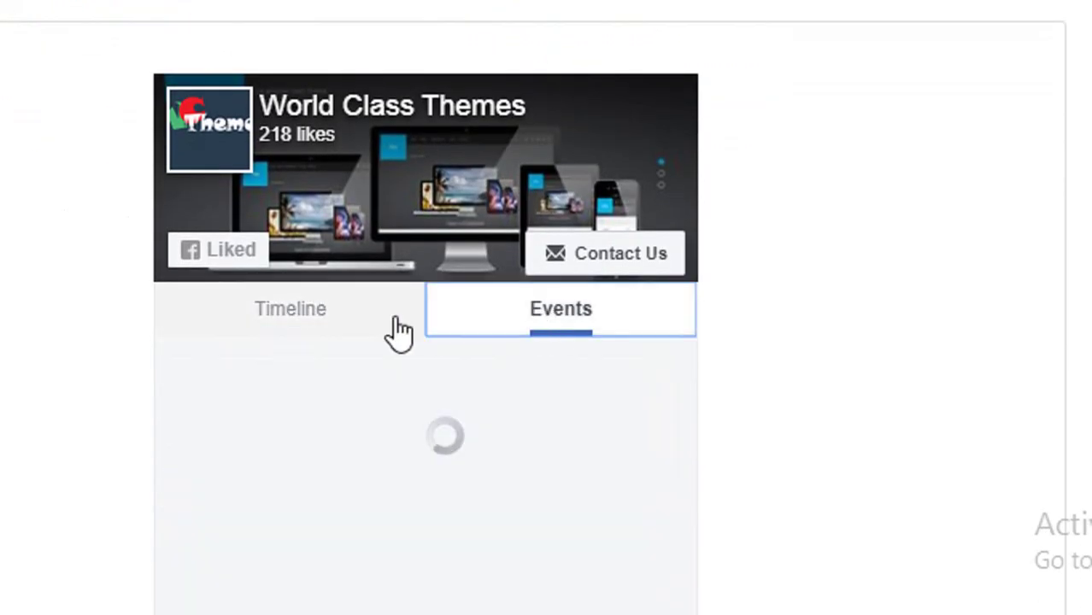
{"action": "left_click", "coordinate": [334, 324]}
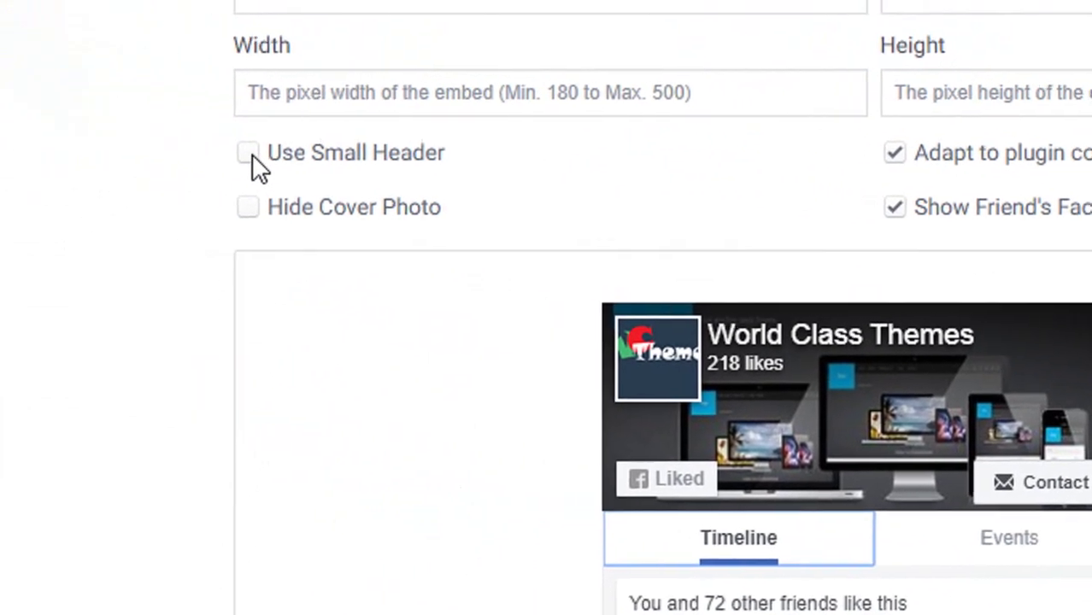
{"action": "left_click", "coordinate": [142, 137]}
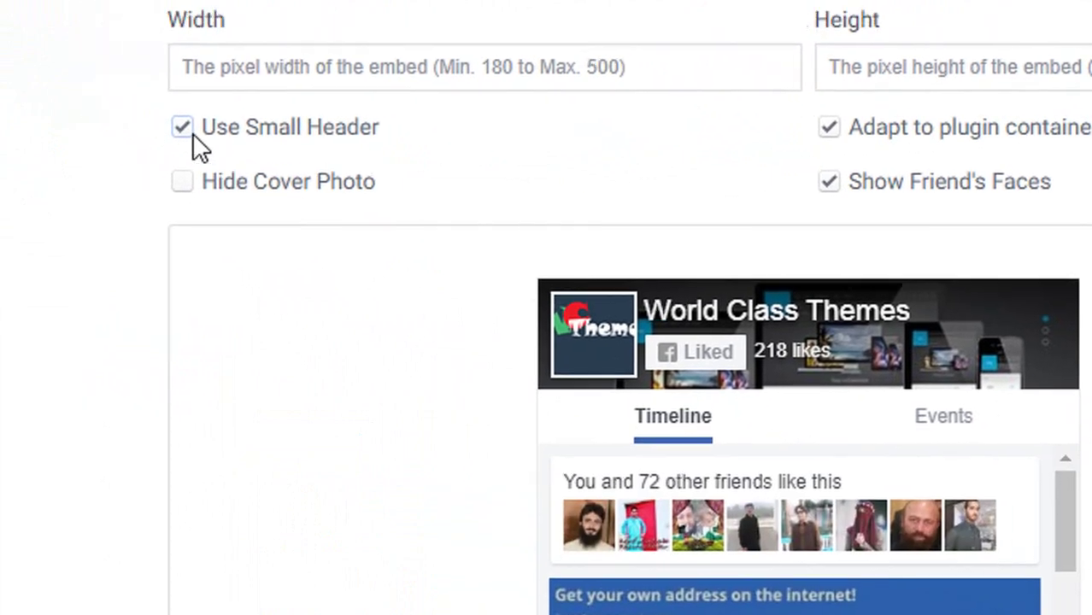
{"action": "left_click", "coordinate": [106, 106]}
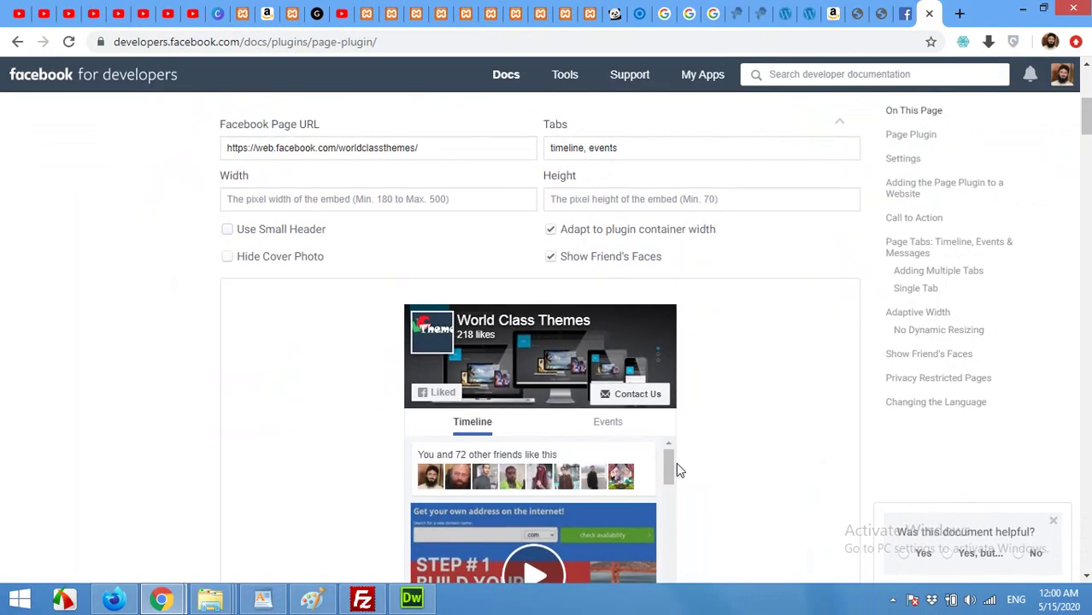
Generate the Page Plugin's embed code in its IFrame version and copy the whole snippet
{"action": "scroll", "coordinate": [676, 463], "scroll_direction": "down", "scroll_amount": 3}
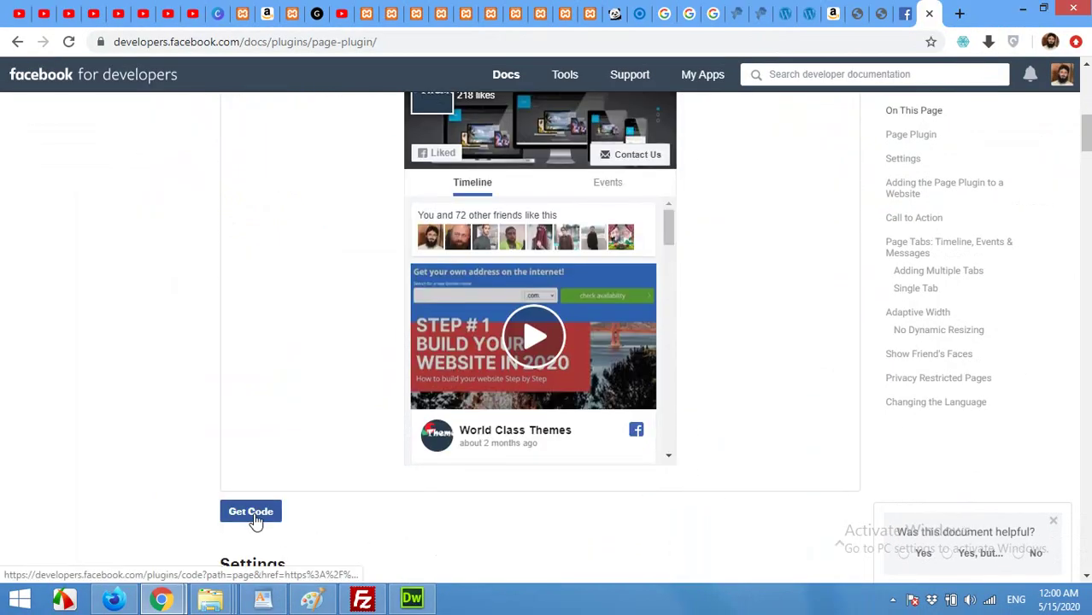
{"action": "left_click", "coordinate": [255, 522]}
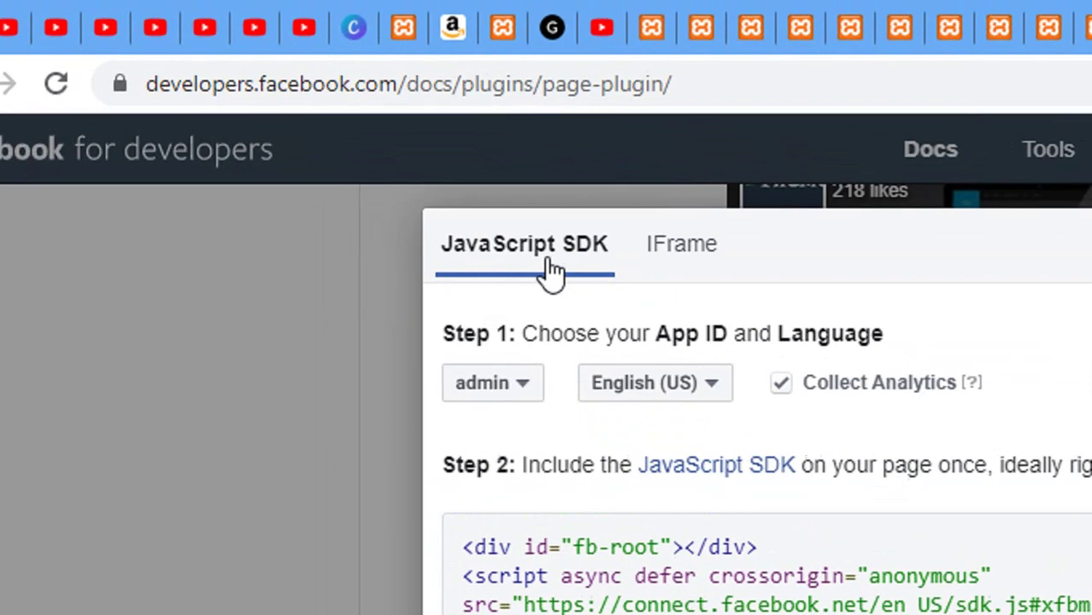
{"action": "left_click", "coordinate": [692, 272]}
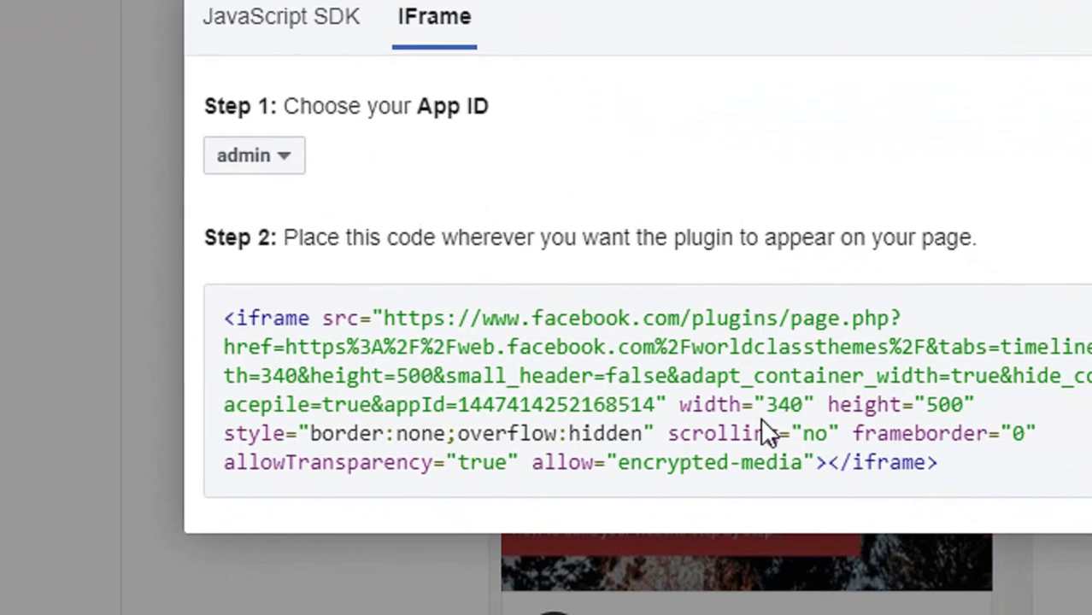
{"action": "left_click", "coordinate": [750, 407]}
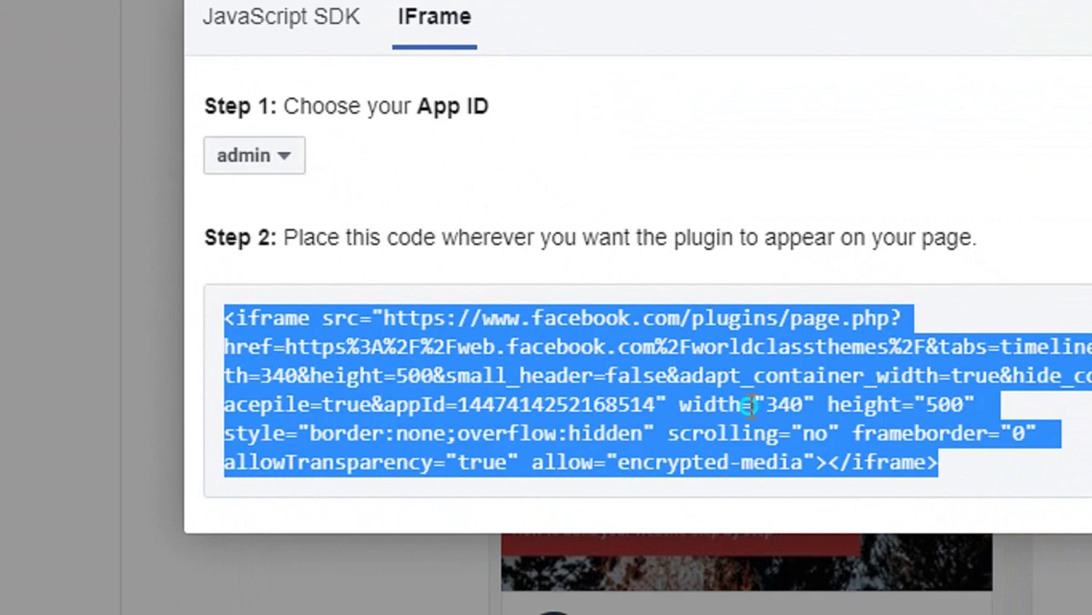
{"action": "right_click", "coordinate": [750, 407]}
{"action": "left_click", "coordinate": [793, 442]}
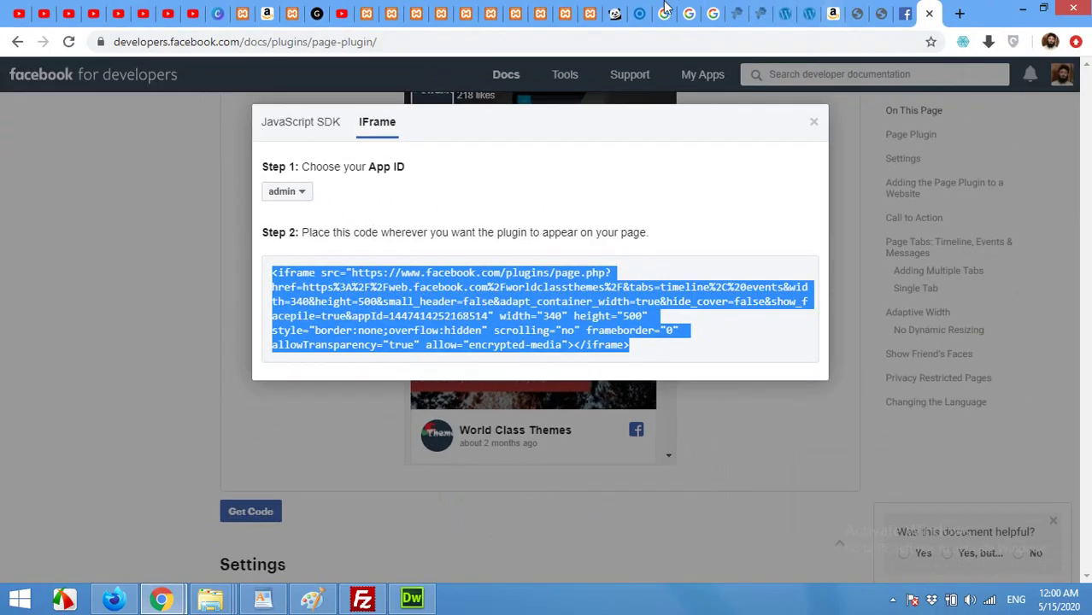
Switch to the page open in Elementor and add a three-column section with a wide first column below the testimonials
{"action": "left_click", "coordinate": [515, 11]}
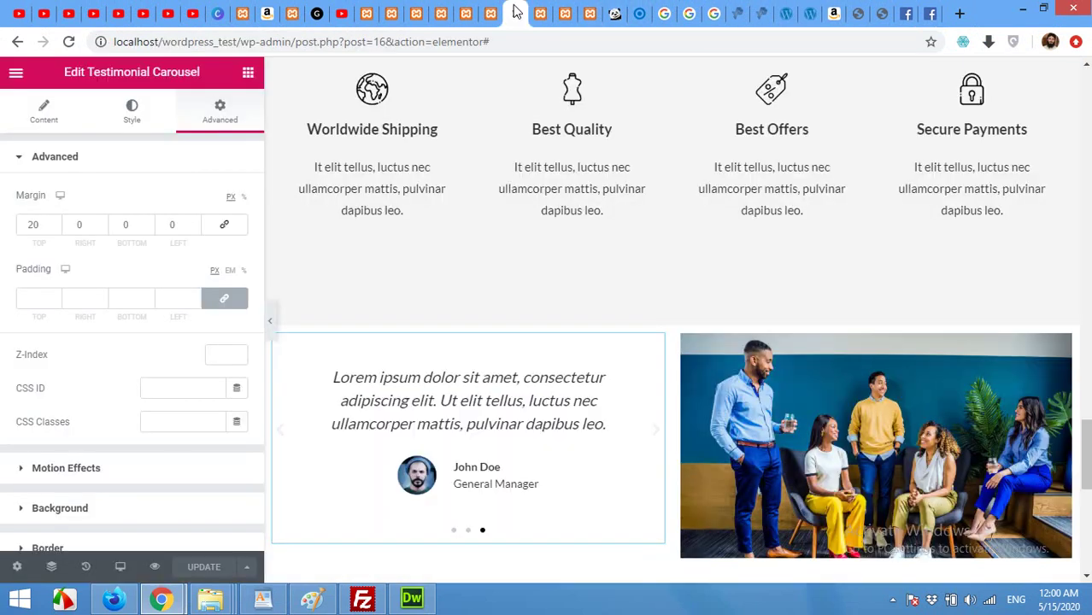
{"action": "scroll", "coordinate": [547, 322], "scroll_direction": "down", "scroll_amount": 4}
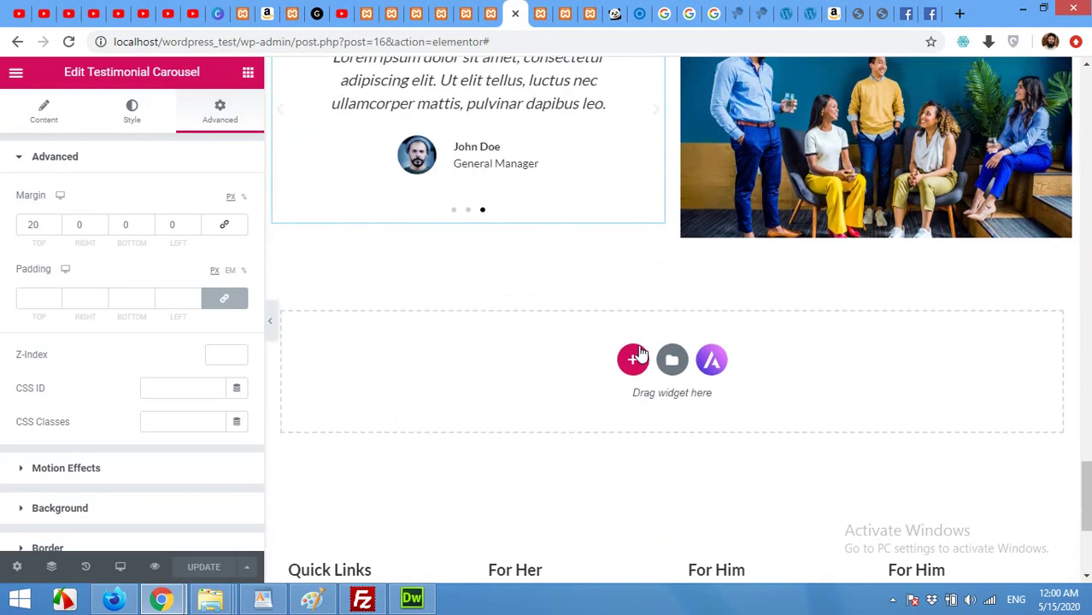
{"action": "left_click", "coordinate": [633, 358]}
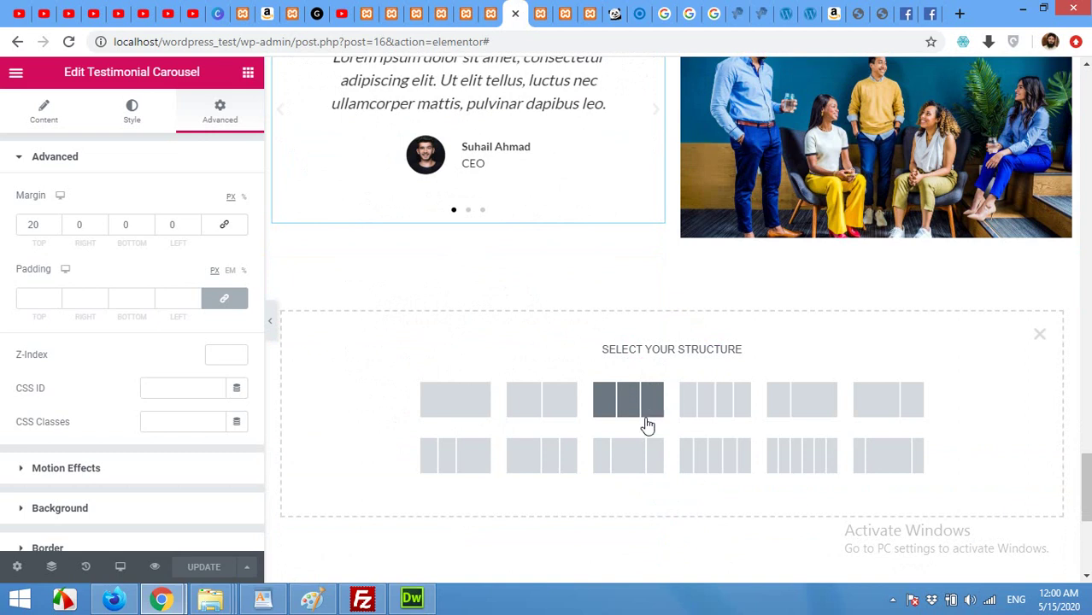
{"action": "left_click", "coordinate": [547, 459]}
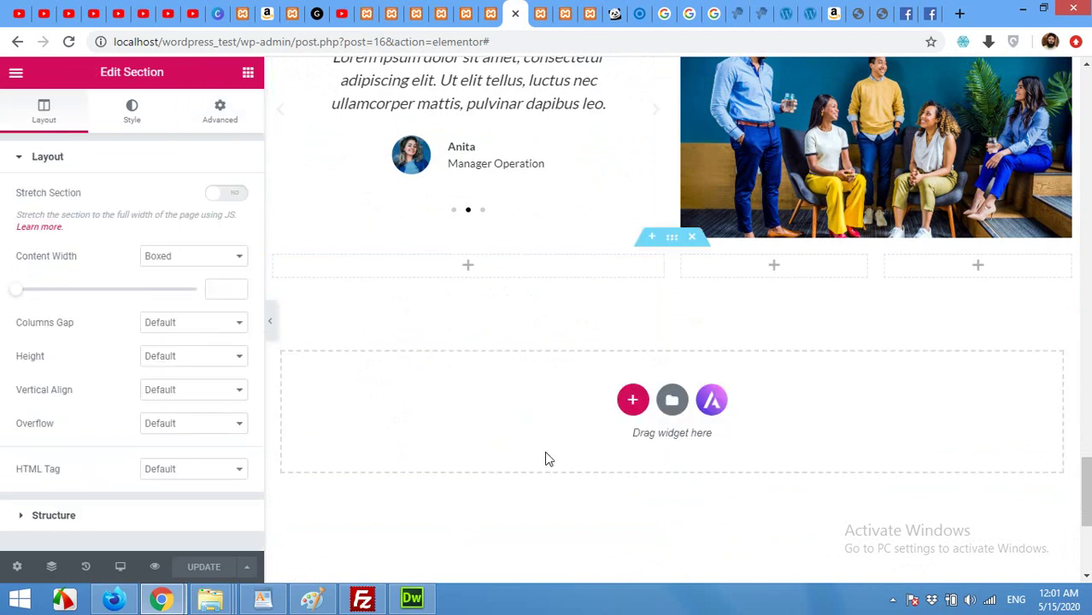
Place an HTML widget in the third column of the new section below the testimonials
{"action": "scroll", "coordinate": [801, 400], "scroll_direction": "up", "scroll_amount": 1}
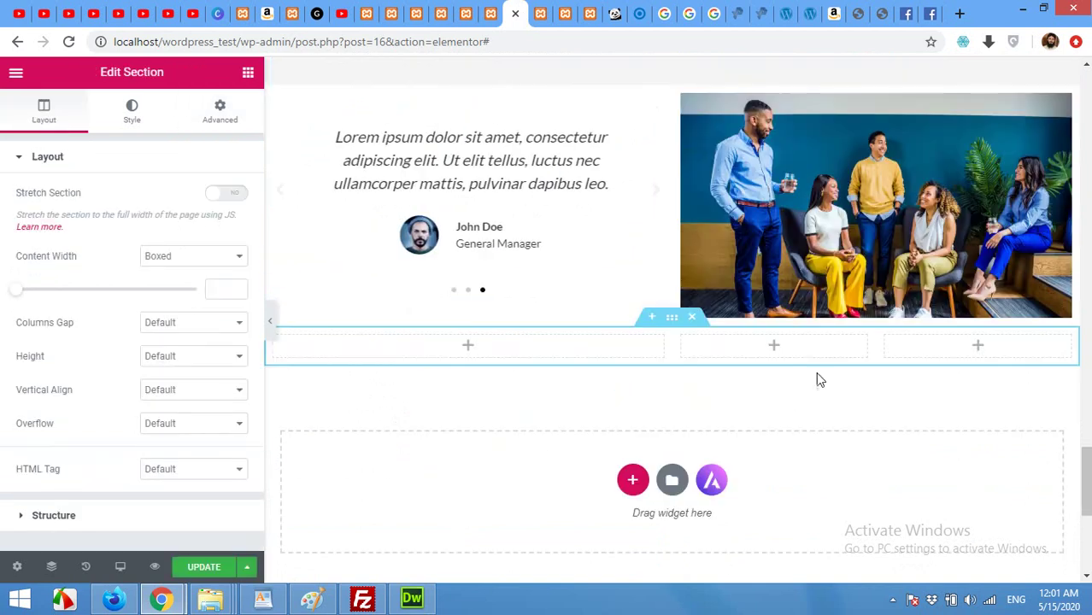
{"action": "left_click", "coordinate": [978, 348]}
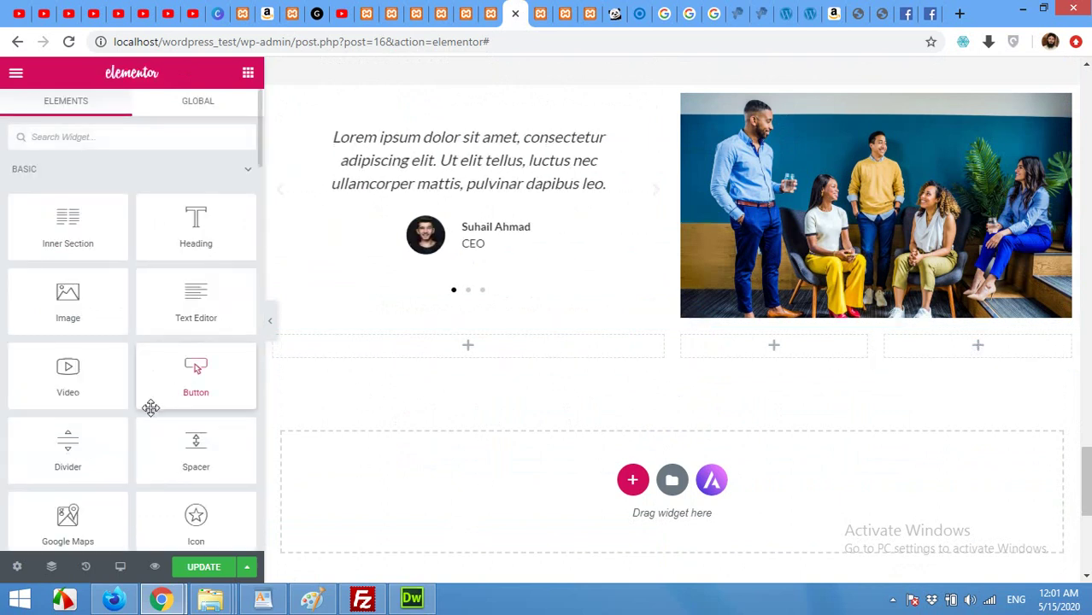
{"action": "scroll", "coordinate": [150, 408], "scroll_direction": "down", "scroll_amount": 7}
{"action": "scroll", "coordinate": [151, 408], "scroll_direction": "down", "scroll_amount": 15}
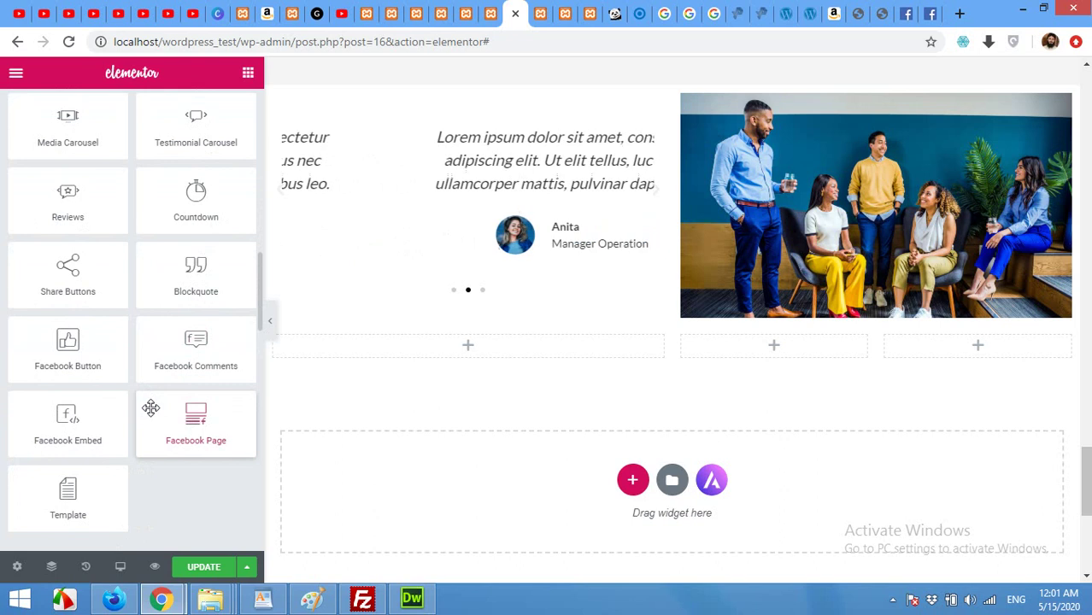
{"action": "scroll", "coordinate": [151, 407], "scroll_direction": "down", "scroll_amount": 2}
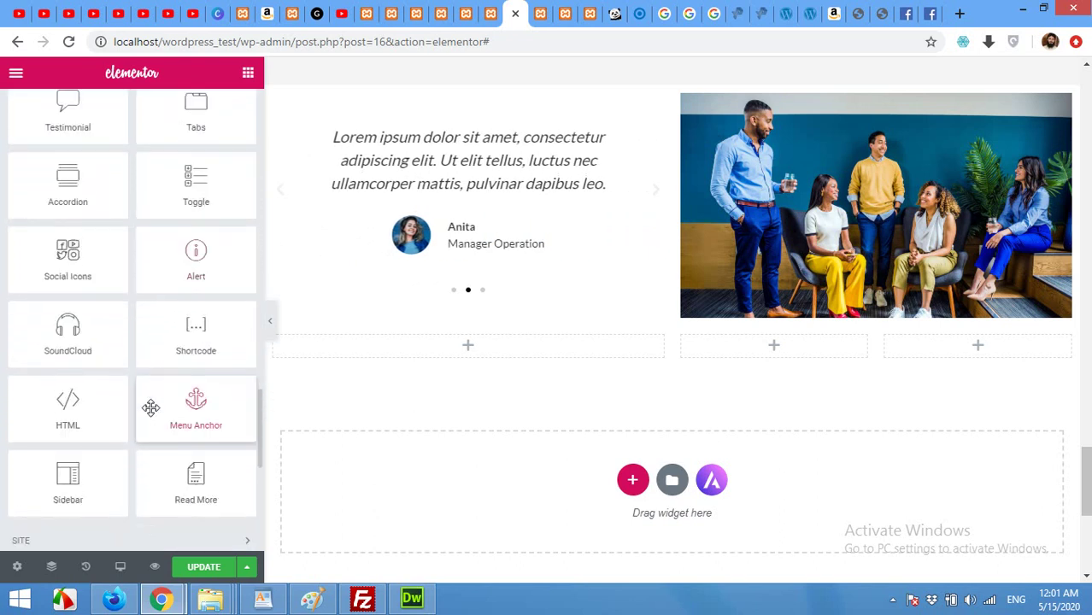
{"action": "left_click_drag", "start_coordinate": [68, 415], "coordinate": [966, 367]}
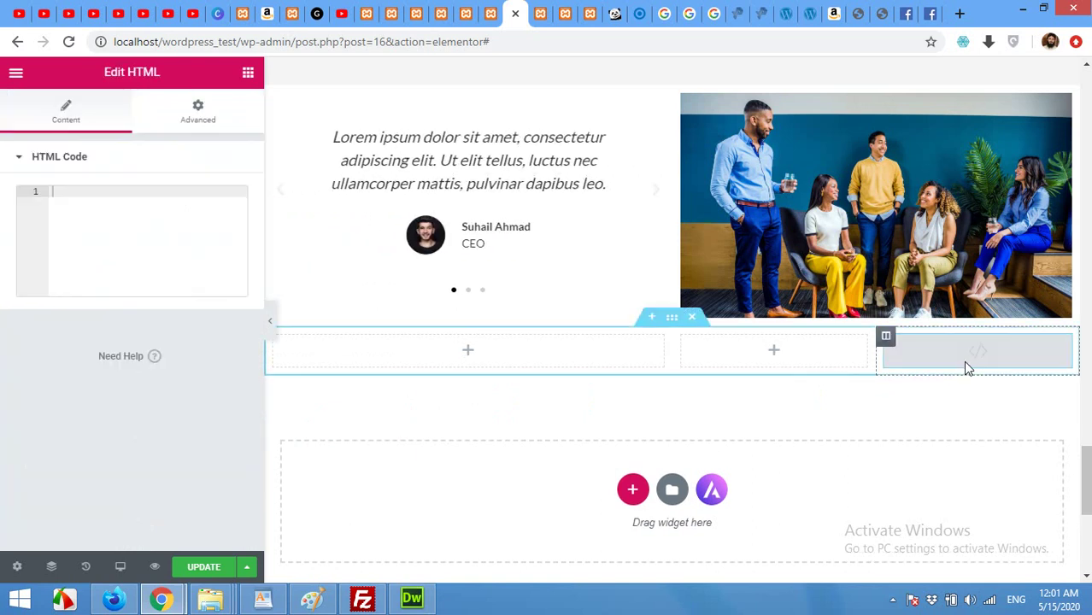
Paste the copied Facebook iframe embed code into the HTML widget and update the page
{"action": "right_click", "coordinate": [90, 210]}
{"action": "left_click", "coordinate": [127, 302]}
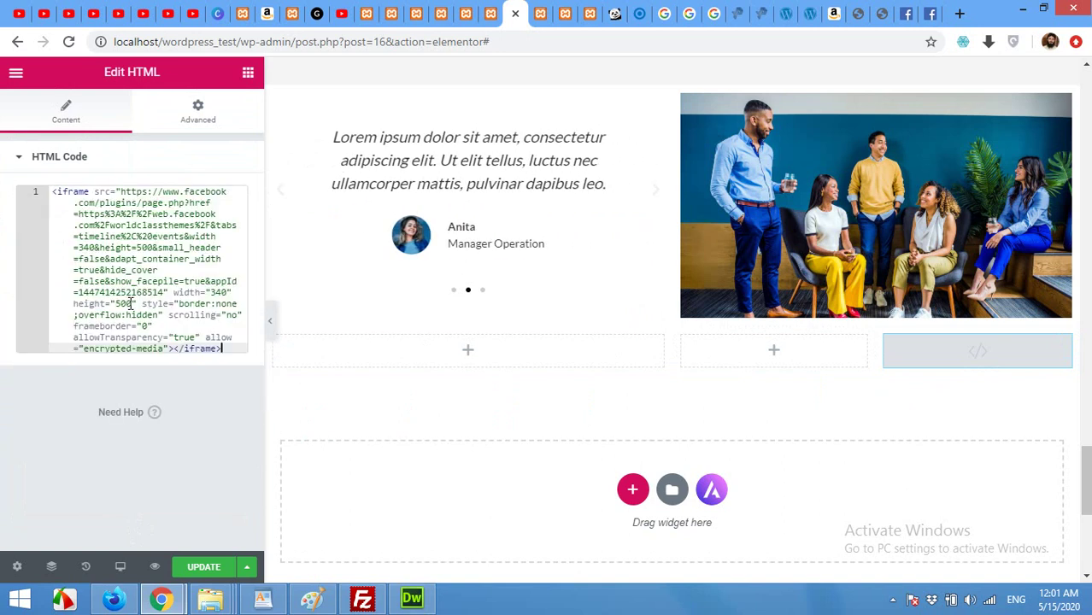
{"action": "left_click", "coordinate": [210, 568]}
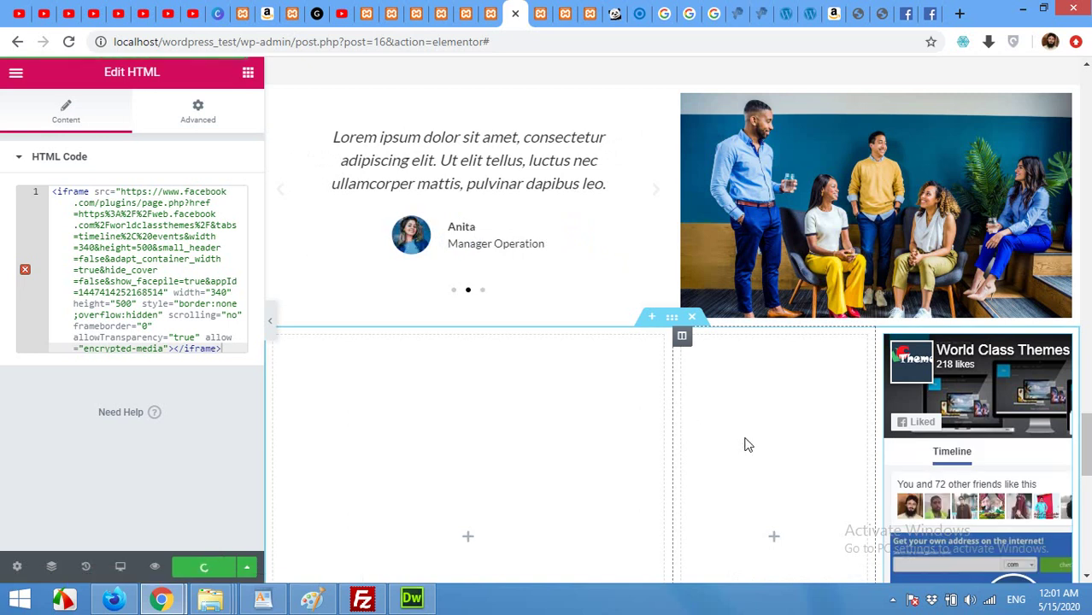
Delete the empty middle column of the section and look over the Facebook feed in the remaining column
{"action": "scroll", "coordinate": [735, 440], "scroll_direction": "down", "scroll_amount": 1}
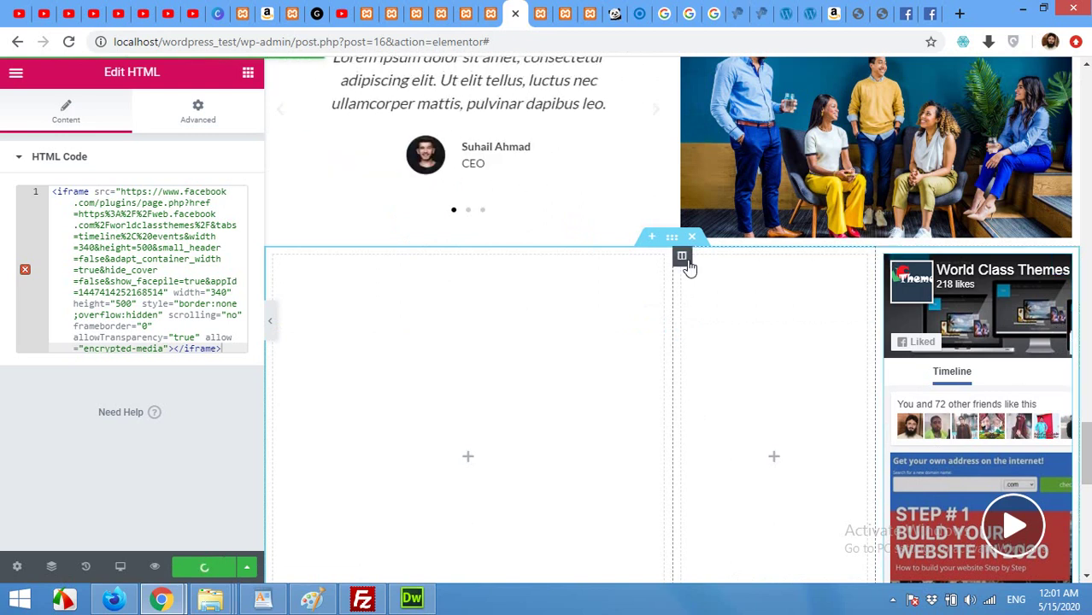
{"action": "right_click", "coordinate": [687, 265]}
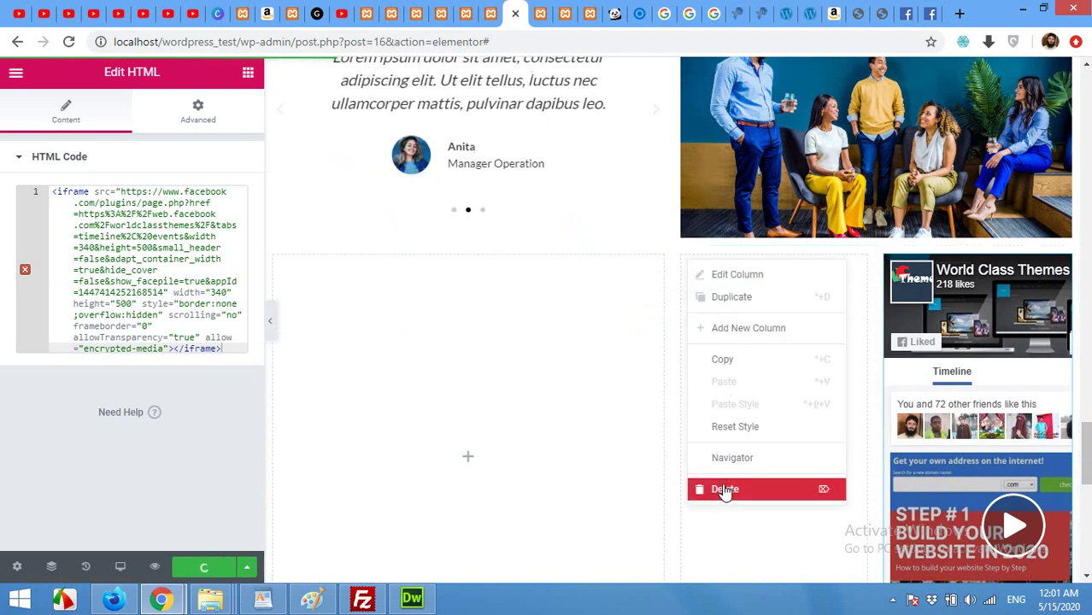
{"action": "left_click", "coordinate": [724, 490]}
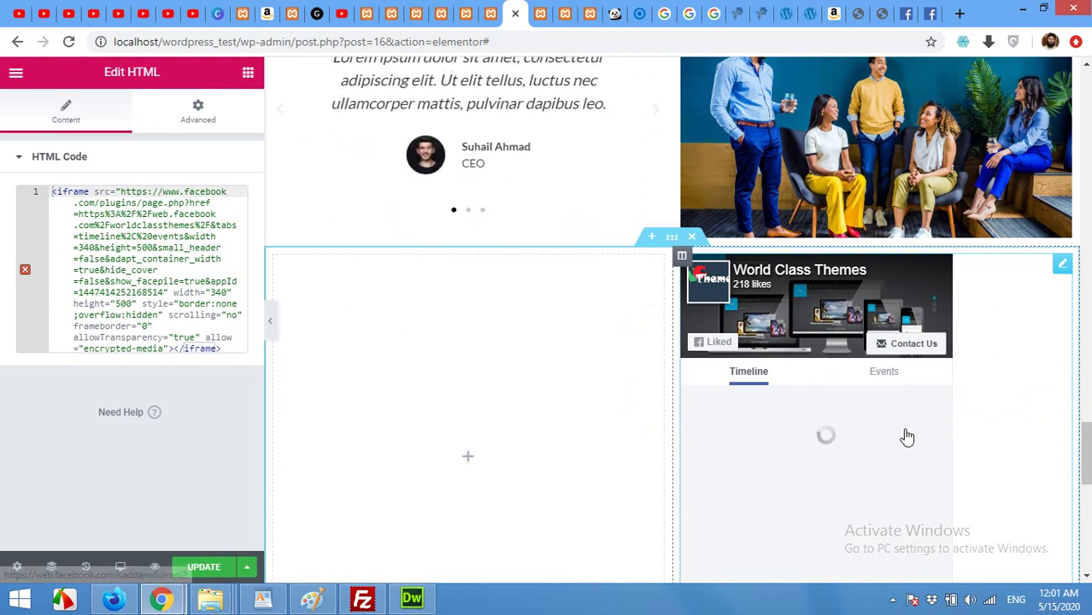
{"action": "scroll", "coordinate": [902, 458], "scroll_direction": "up", "scroll_amount": 5}
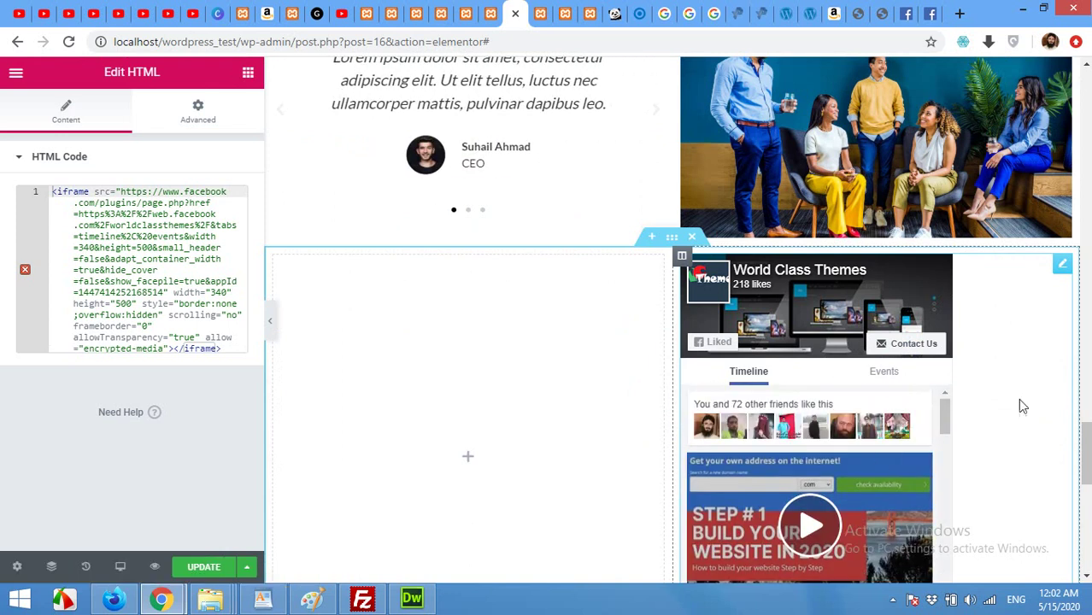
{"action": "scroll", "coordinate": [1025, 400], "scroll_direction": "down", "scroll_amount": 3}
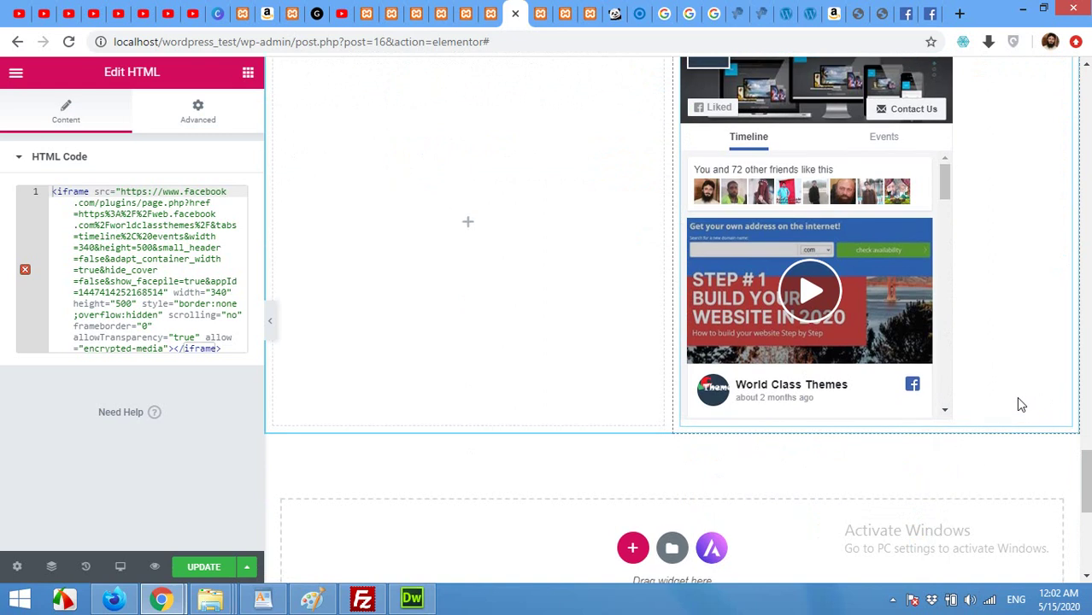
{"action": "scroll", "coordinate": [1018, 404], "scroll_direction": "up", "scroll_amount": 2}
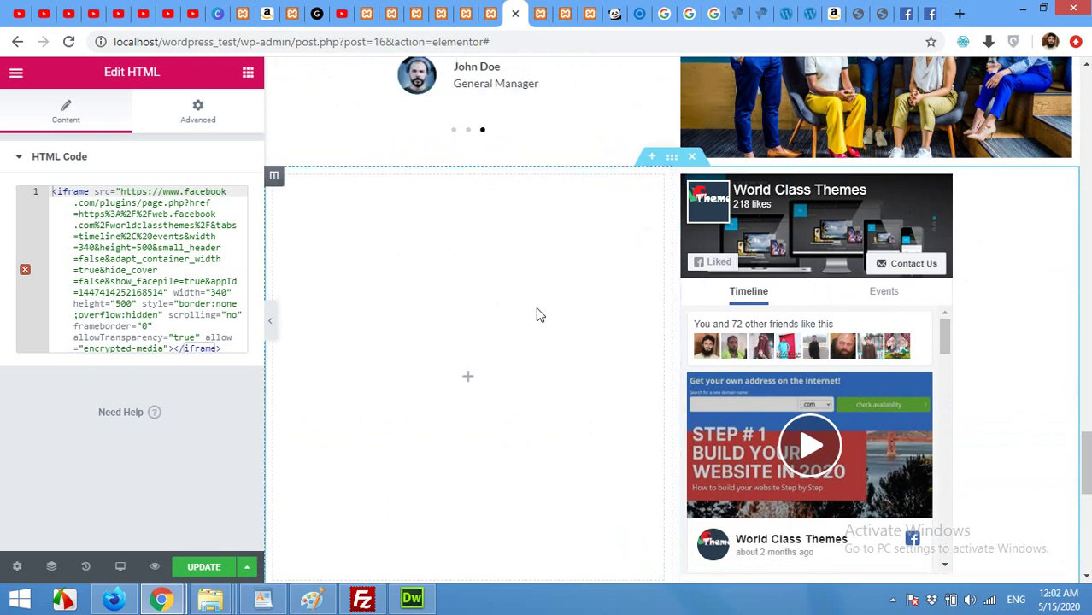
Add Elementor's Pro Facebook Page widget to the empty first column beside the embedded feed
{"action": "left_click", "coordinate": [470, 386]}
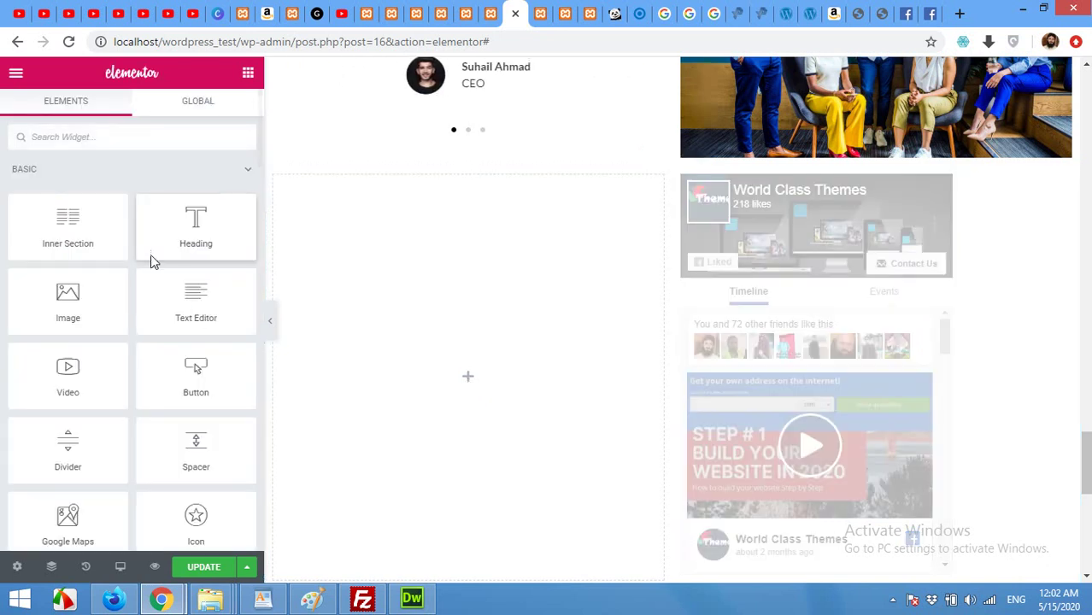
{"action": "scroll", "coordinate": [154, 273], "scroll_direction": "down", "scroll_amount": 5}
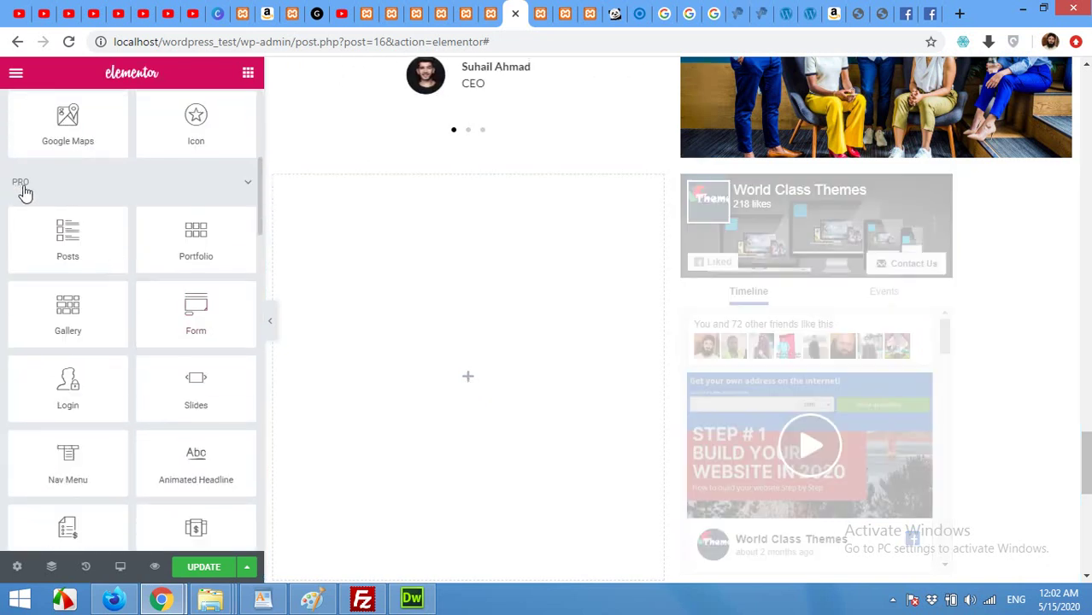
{"action": "scroll", "coordinate": [128, 317], "scroll_direction": "down", "scroll_amount": 5}
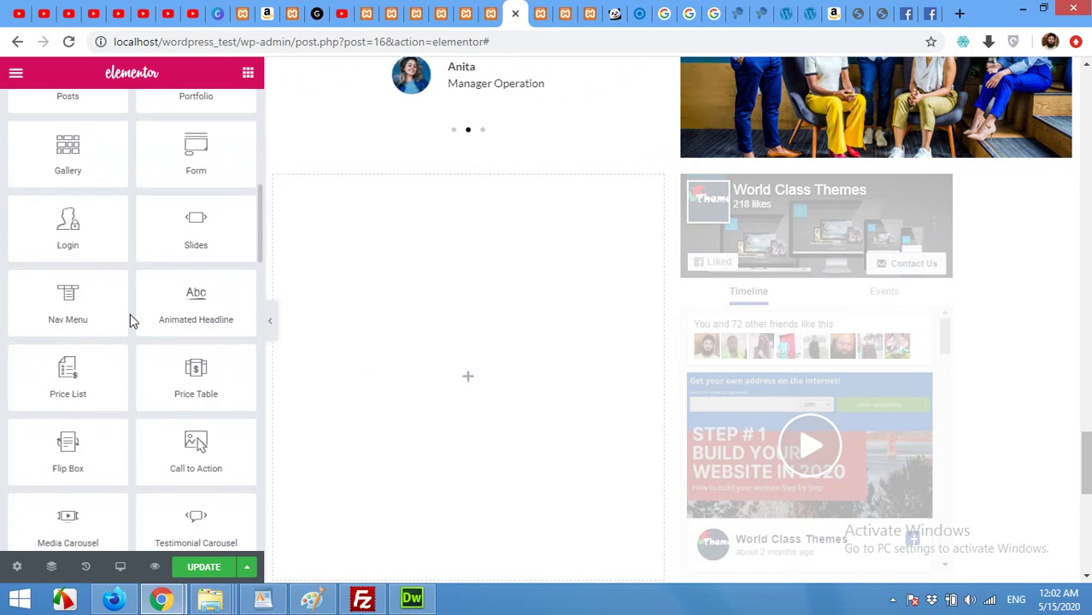
{"action": "scroll", "coordinate": [131, 317], "scroll_direction": "down", "scroll_amount": 2}
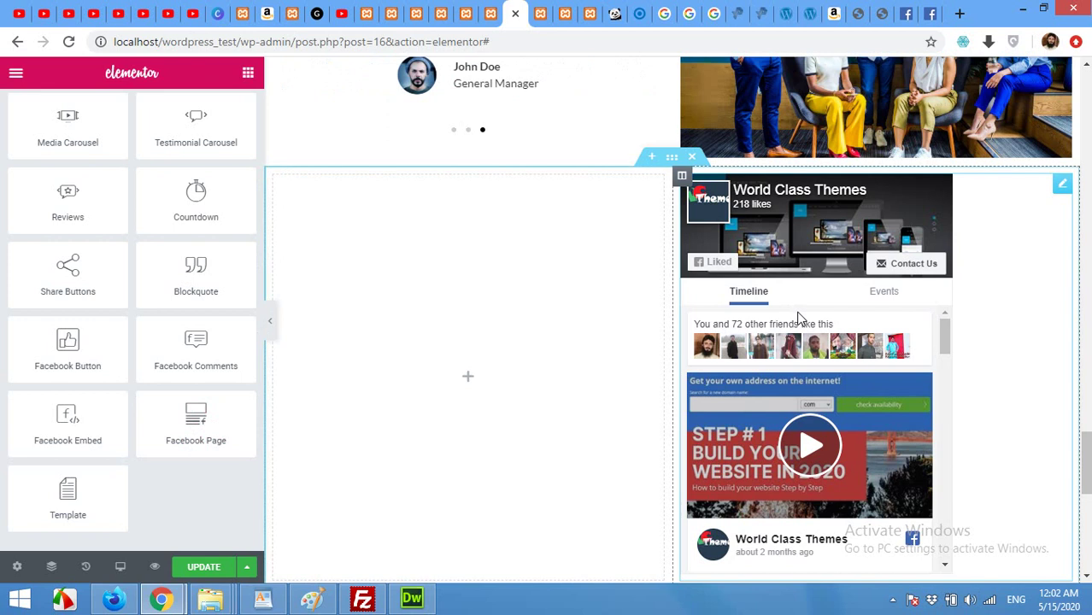
{"action": "left_click_drag", "start_coordinate": [229, 438], "coordinate": [471, 379]}
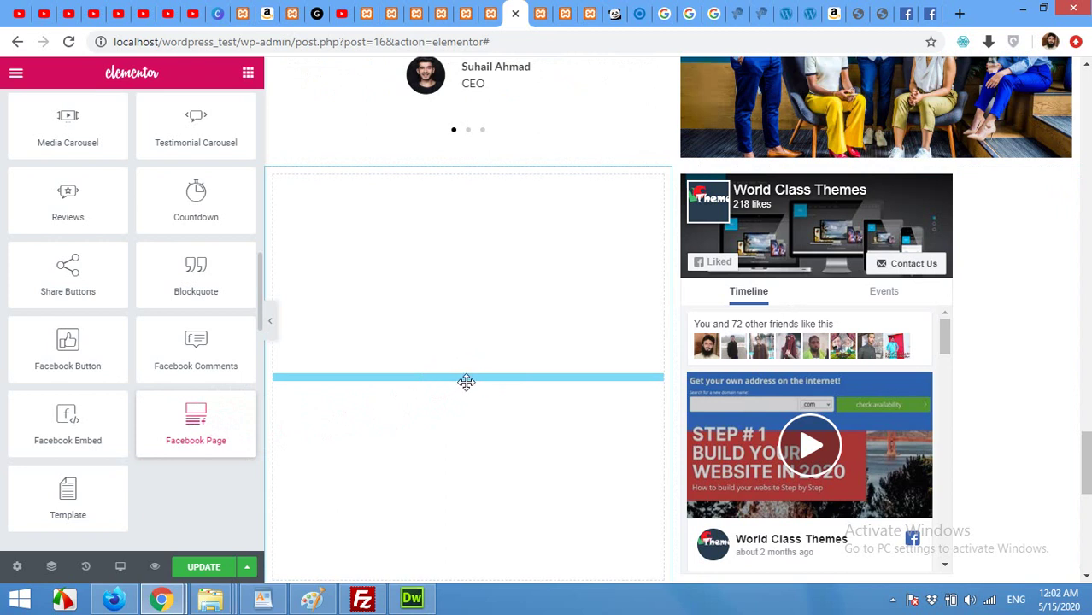
{"action": "left_click_drag", "start_coordinate": [468, 384], "coordinate": [513, 366]}
{"action": "left_click_drag", "start_coordinate": [509, 368], "coordinate": [510, 373]}
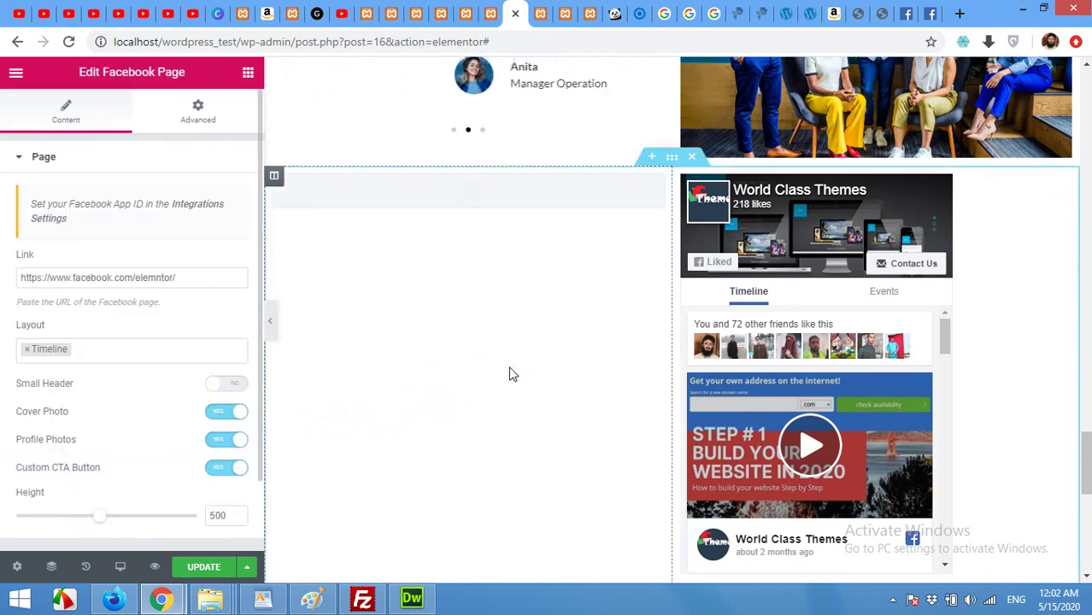
{"action": "double_click", "coordinate": [99, 277]}
{"action": "left_click_drag", "start_coordinate": [190, 273], "coordinate": [1, 292]}
{"action": "right_click", "coordinate": [40, 281]}
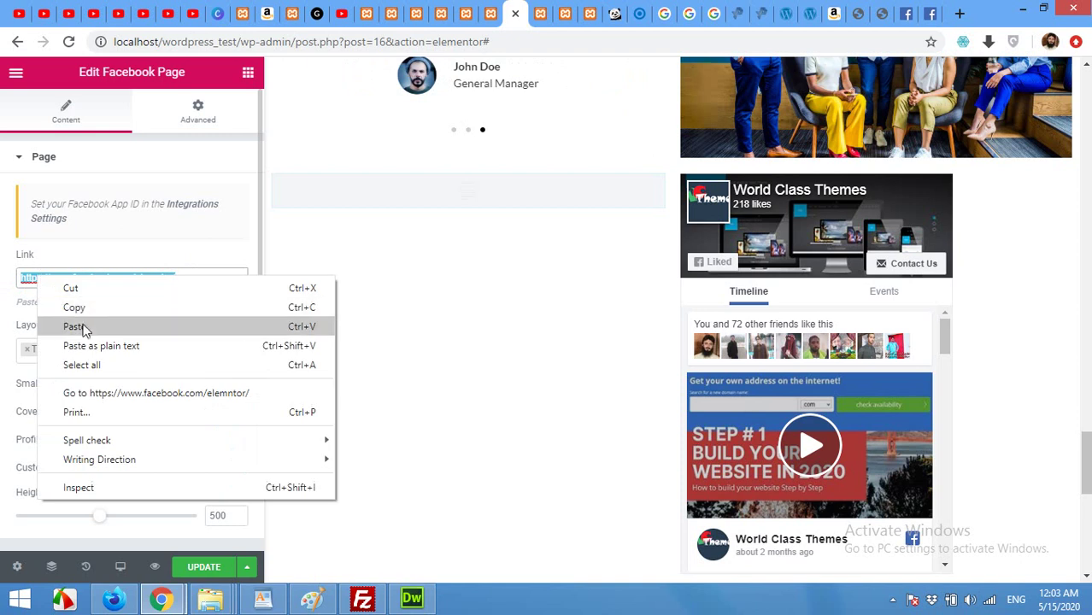
{"action": "left_click", "coordinate": [74, 325]}
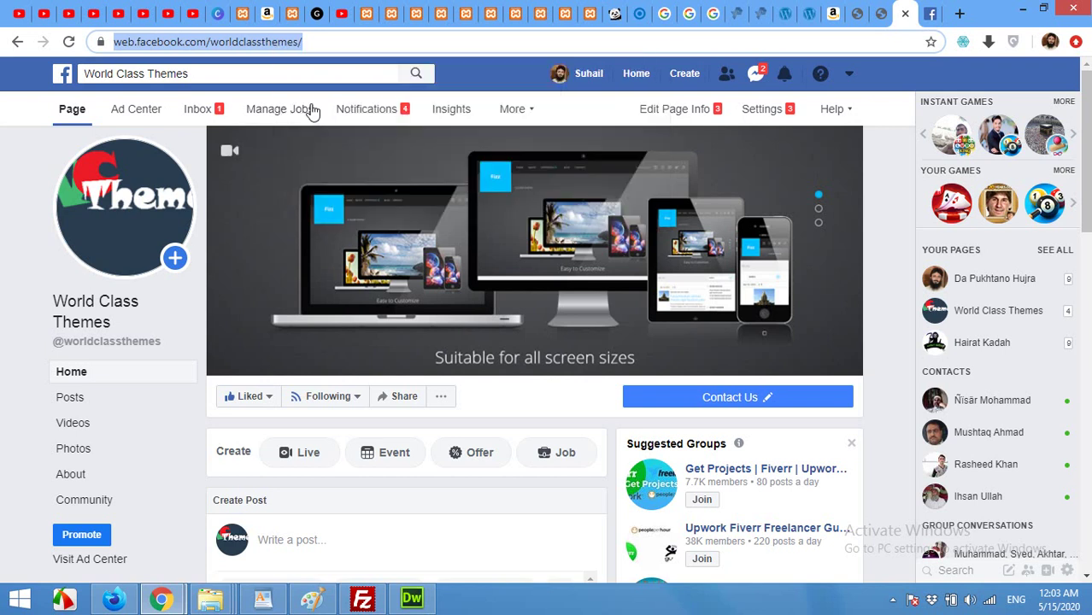
{"action": "left_click", "coordinate": [538, 13]}
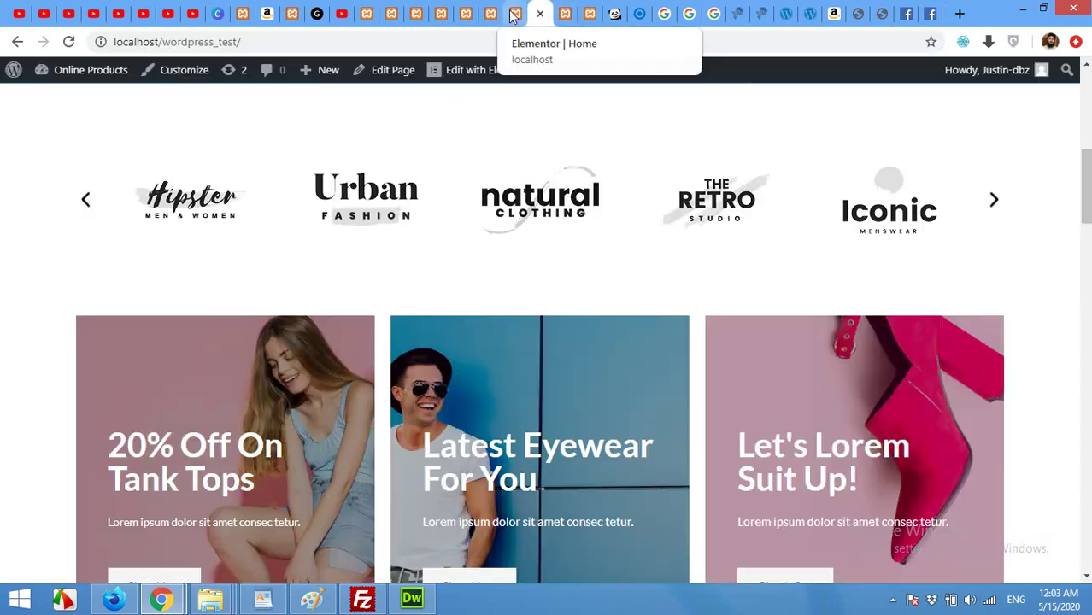
{"action": "left_click", "coordinate": [513, 14]}
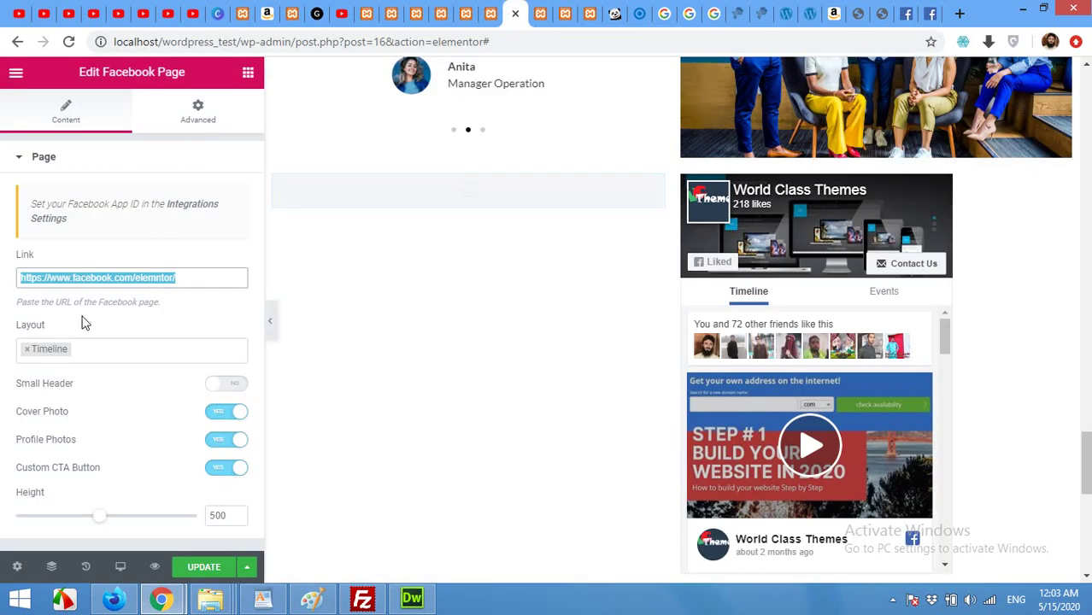
{"action": "right_click", "coordinate": [128, 284]}
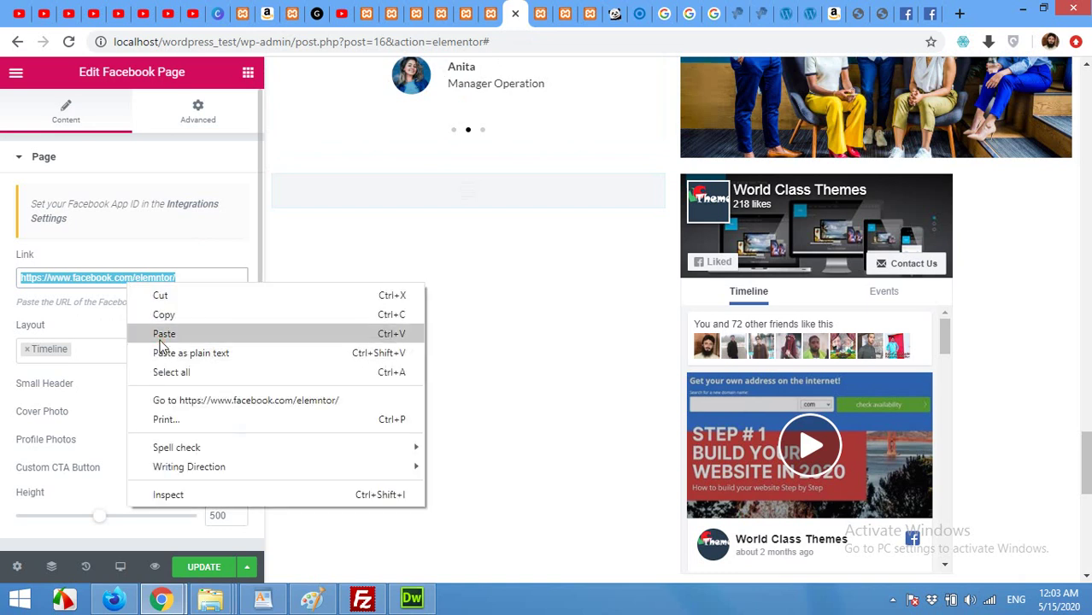
{"action": "left_click", "coordinate": [164, 333]}
{"action": "left_click", "coordinate": [203, 569]}
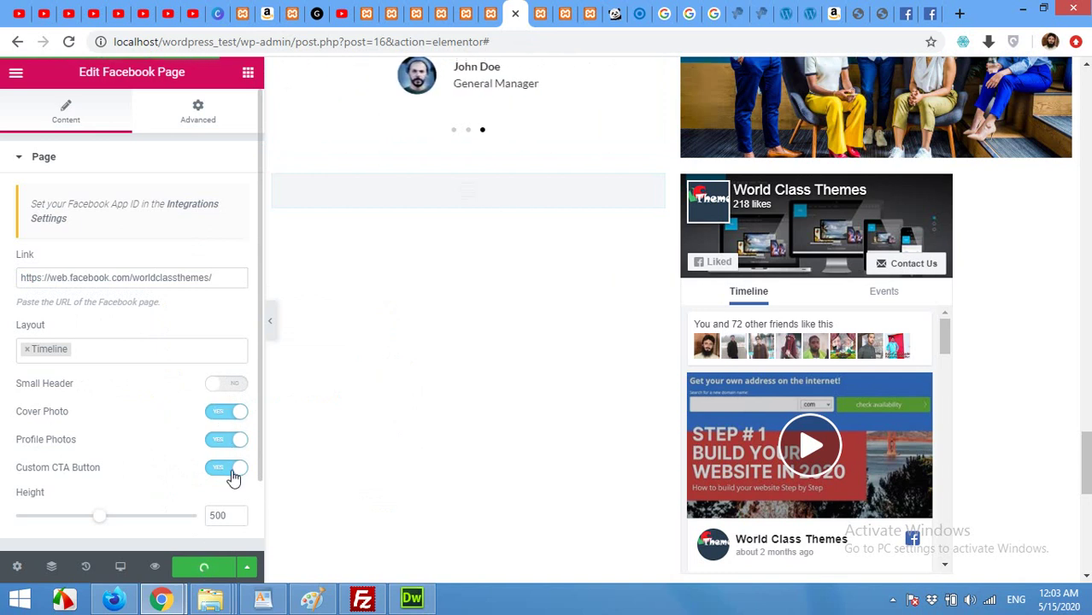
{"action": "scroll", "coordinate": [196, 477], "scroll_direction": "down", "scroll_amount": 2}
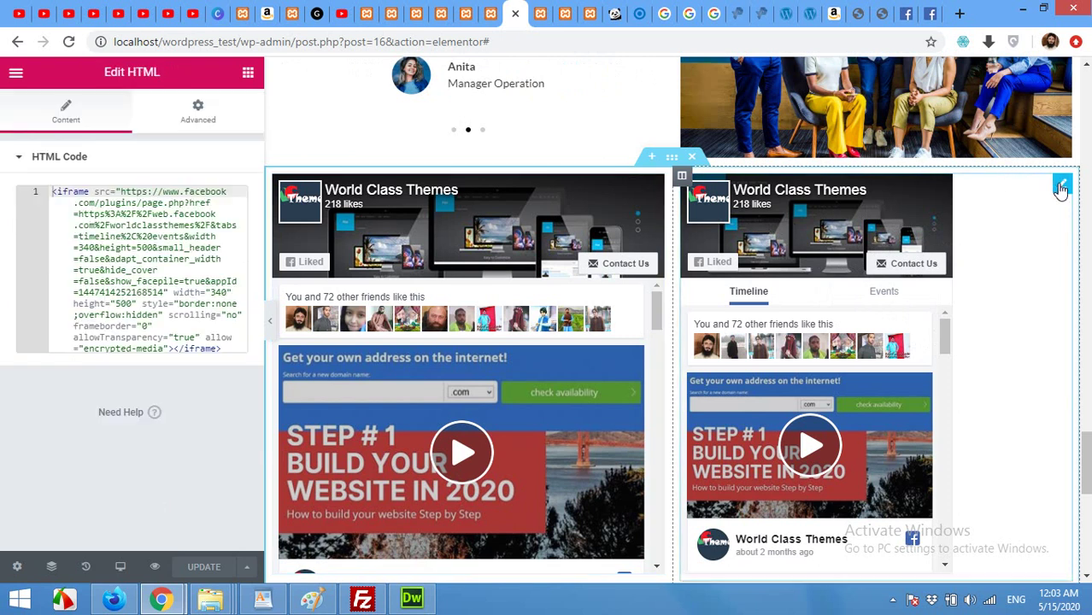
Try an iframe width attribute of 100% in the HTML widget's embed code
{"action": "left_click", "coordinate": [169, 316]}
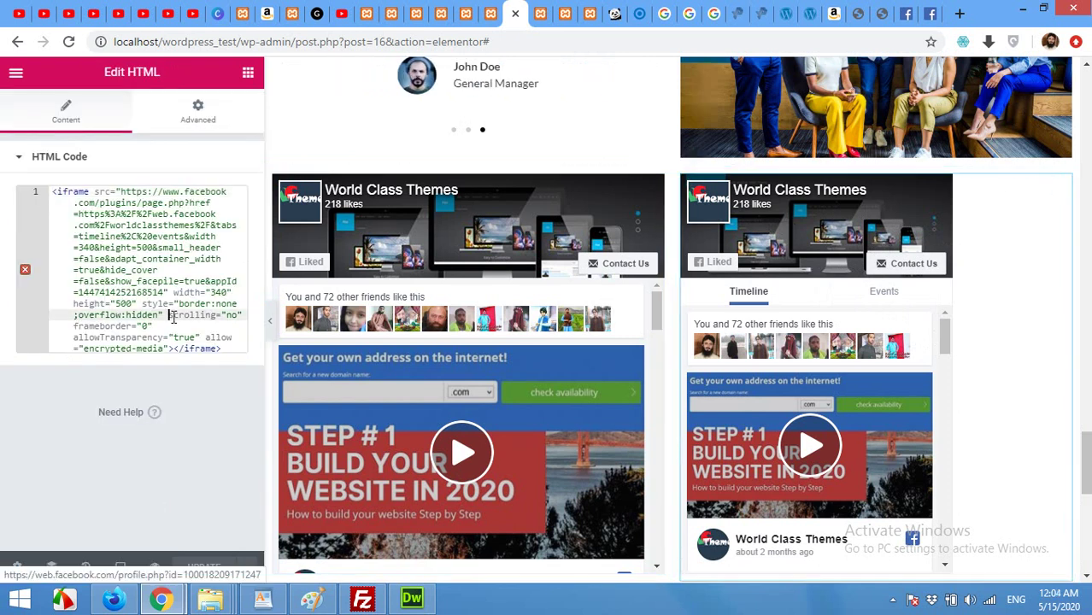
{"action": "double_click", "coordinate": [122, 303]}
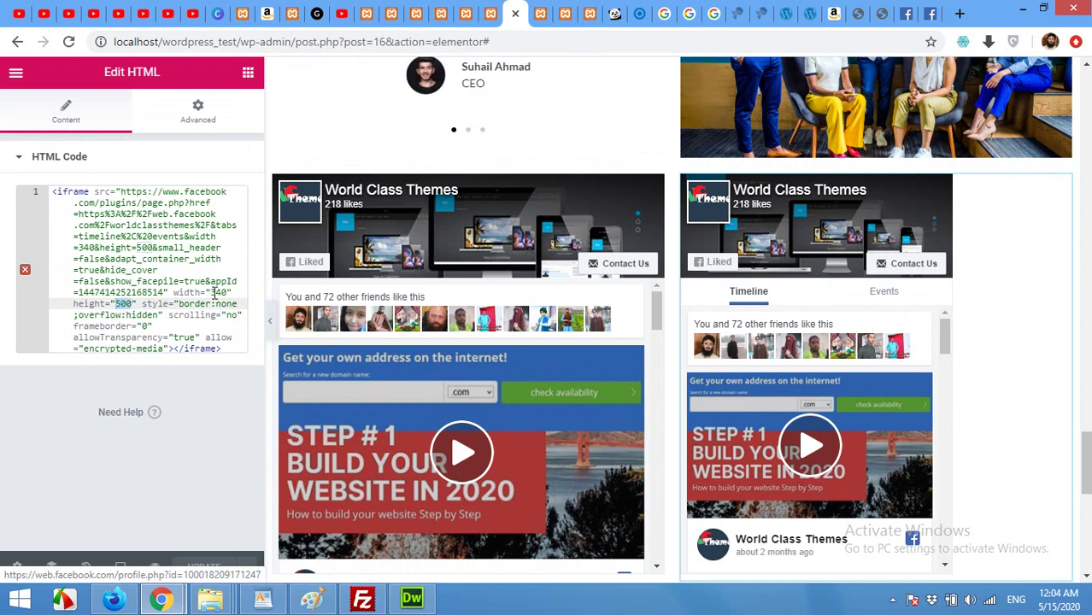
{"action": "double_click", "coordinate": [217, 292]}
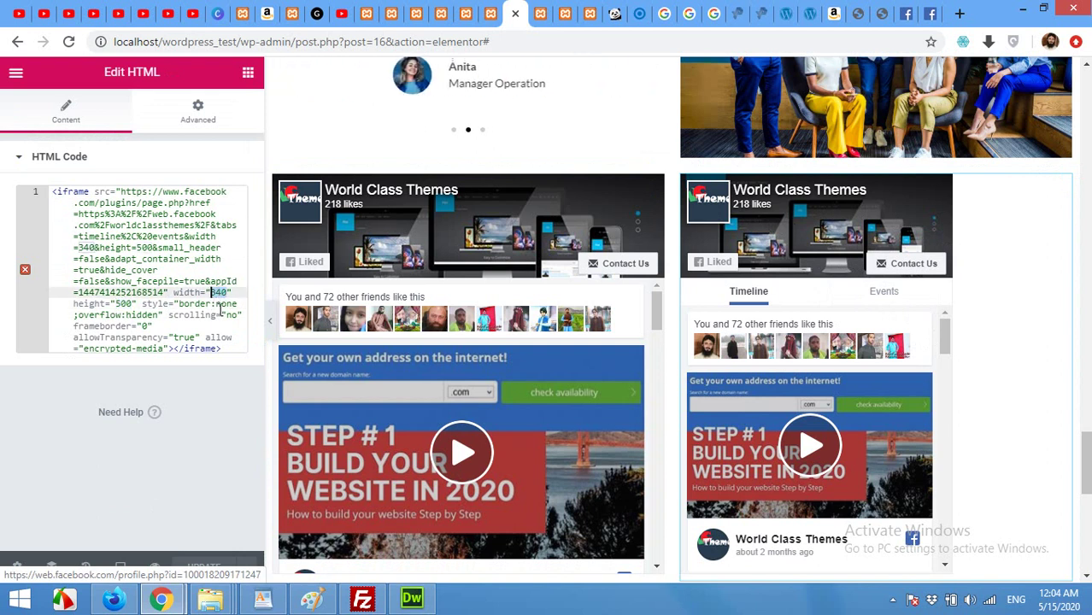
{"action": "type", "text": "100%"}
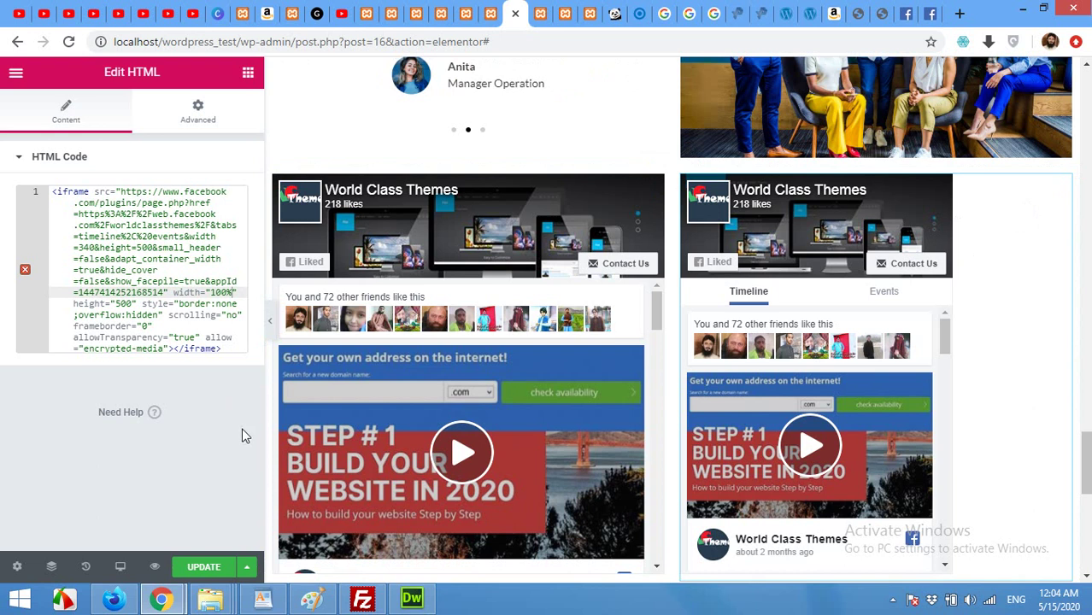
Replace the iframe's width attribute in the HTML widget's embed code with 400
{"action": "left_click", "coordinate": [233, 293]}
{"action": "key", "text": "BackSpace"}
{"action": "key", "text": "BackSpace"}
{"action": "key", "text": "BackSpace"}
{"action": "key", "text": "BackSpace"}
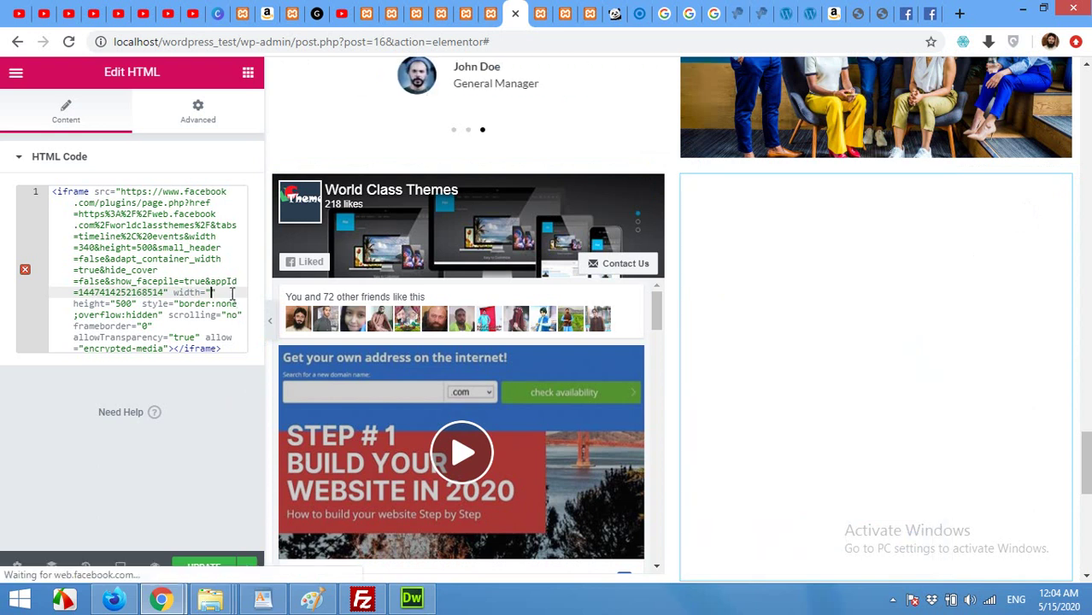
{"action": "type", "text": "400"}
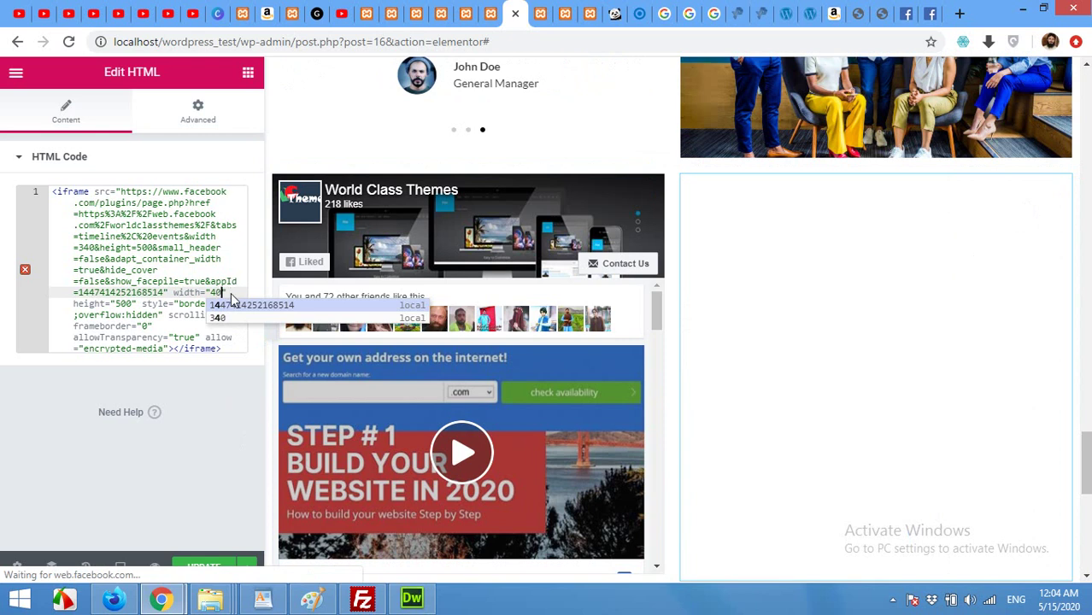